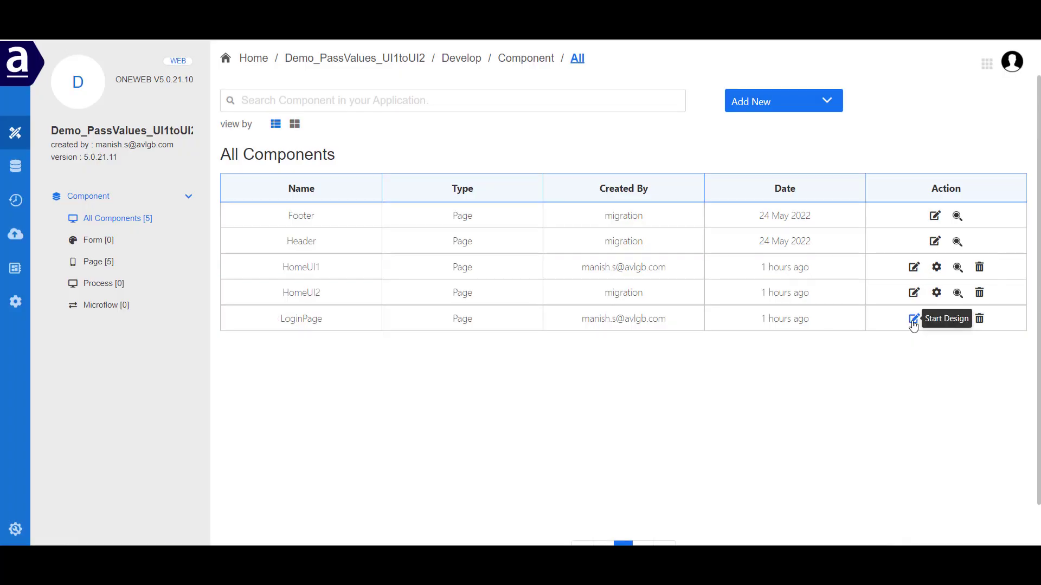
Open LoginPage in the page designer and review its page settings and sign-up form layout.
{"action": "left_click", "coordinate": [913, 322]}
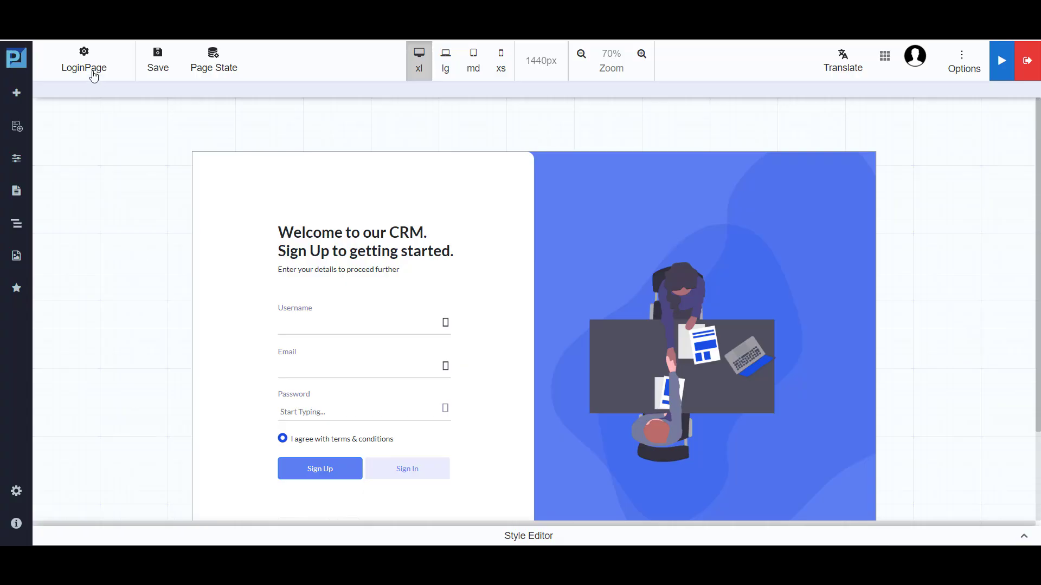
{"action": "left_click", "coordinate": [93, 77]}
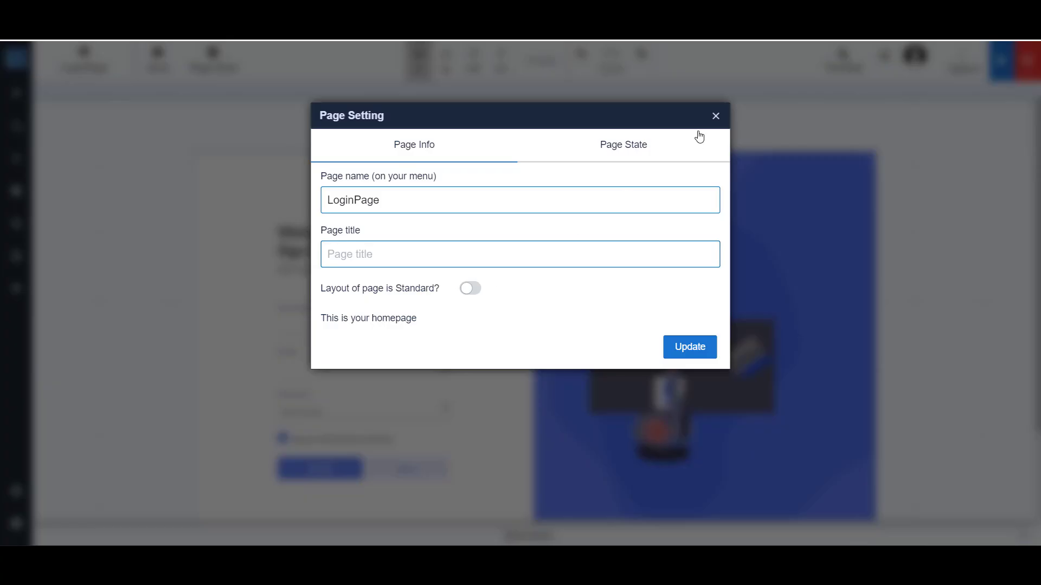
{"action": "left_click", "coordinate": [715, 117]}
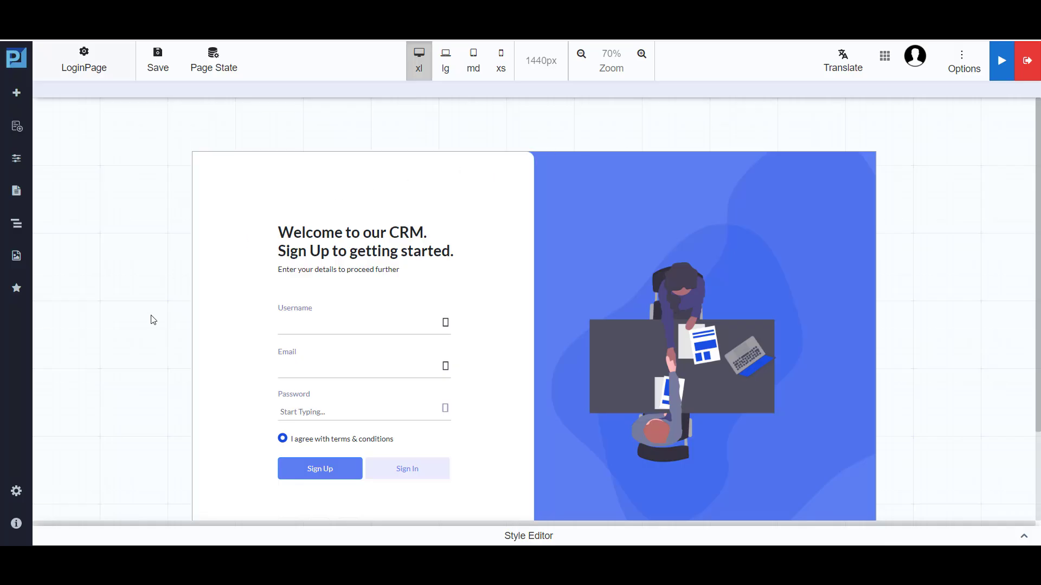
{"action": "scroll", "coordinate": [508, 422], "scroll_direction": "down", "scroll_amount": 1}
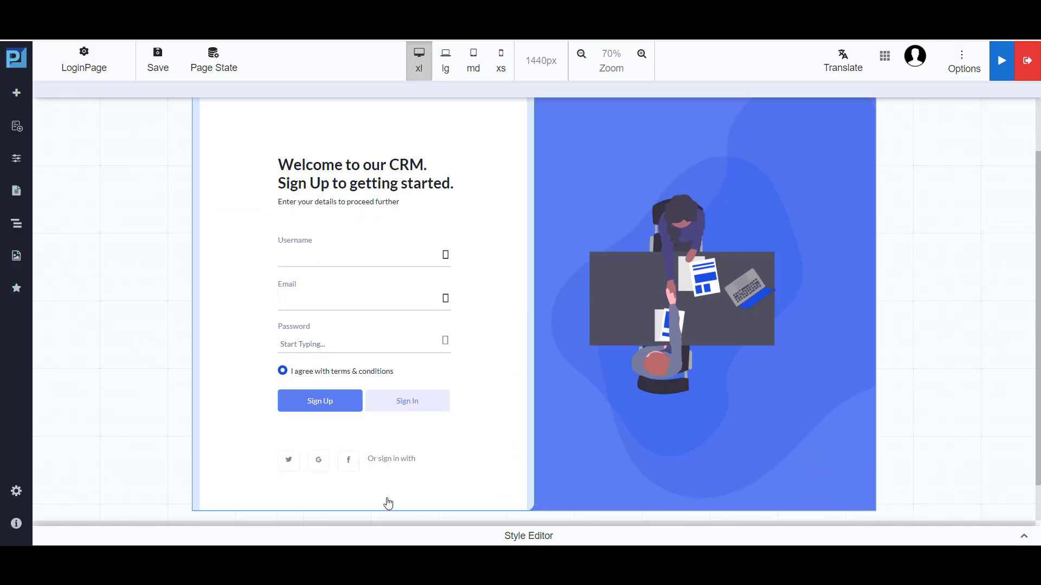
Save and build LoginPage, and open the built application's preview link.
{"action": "left_click", "coordinate": [158, 66]}
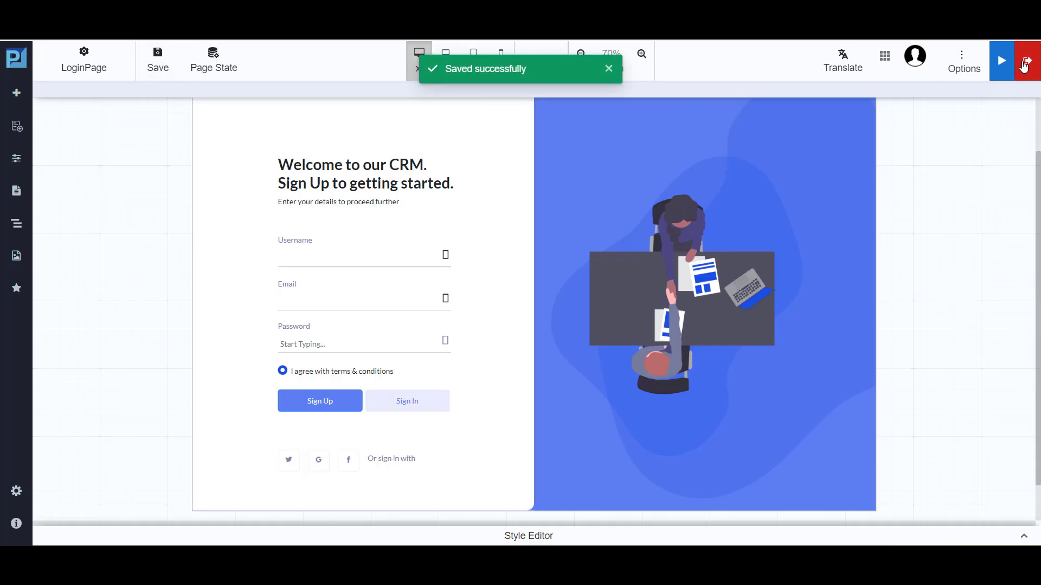
{"action": "left_click", "coordinate": [1000, 62]}
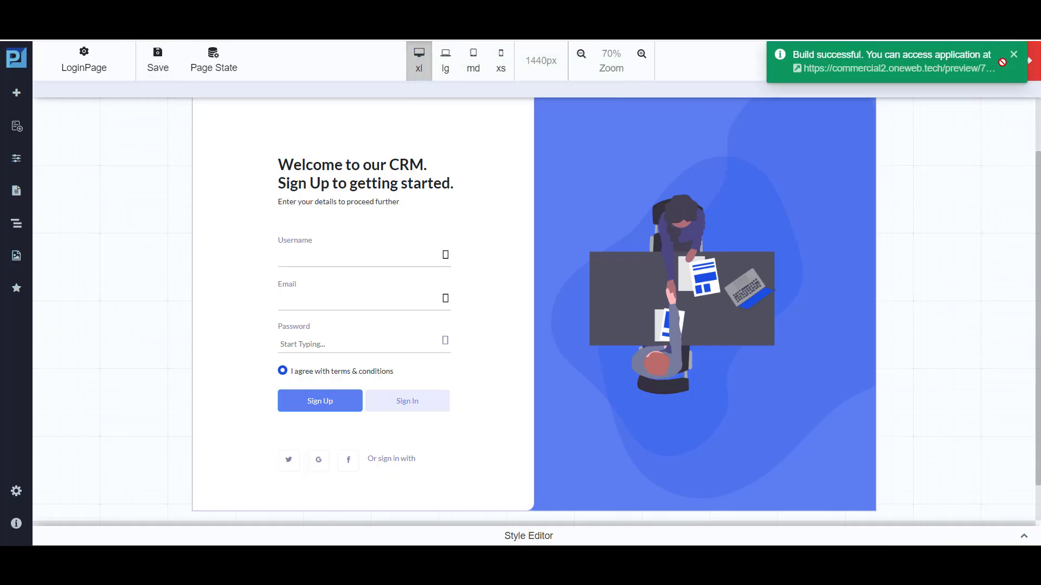
{"action": "right_click", "coordinate": [791, 84]}
{"action": "left_click", "coordinate": [919, 128]}
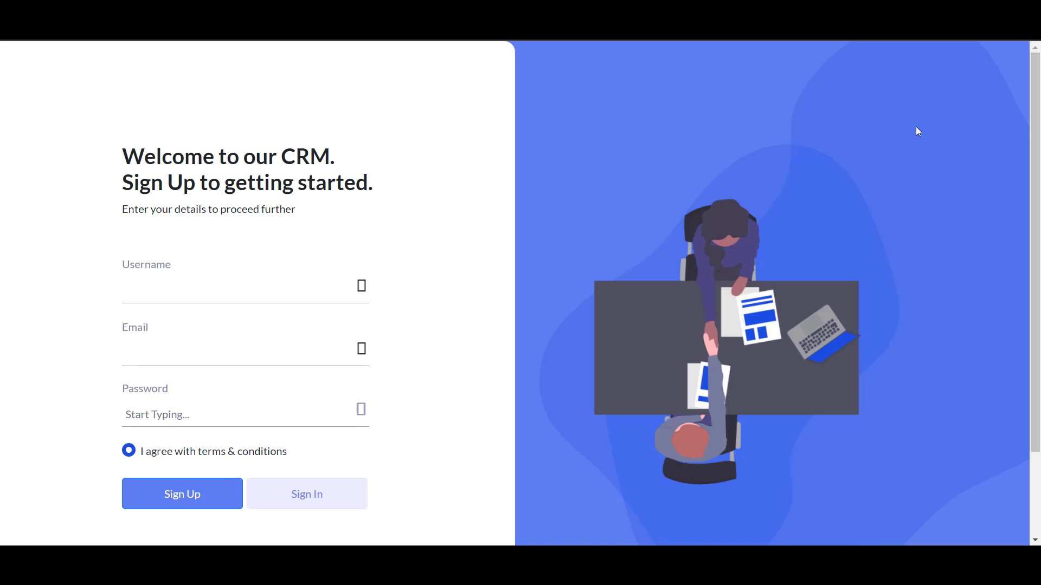
Fill in the username, e-mail and password on the previewed login form and try to sign in.
{"action": "left_click", "coordinate": [302, 290]}
{"action": "left_click", "coordinate": [430, 382]}
{"action": "left_click", "coordinate": [295, 355]}
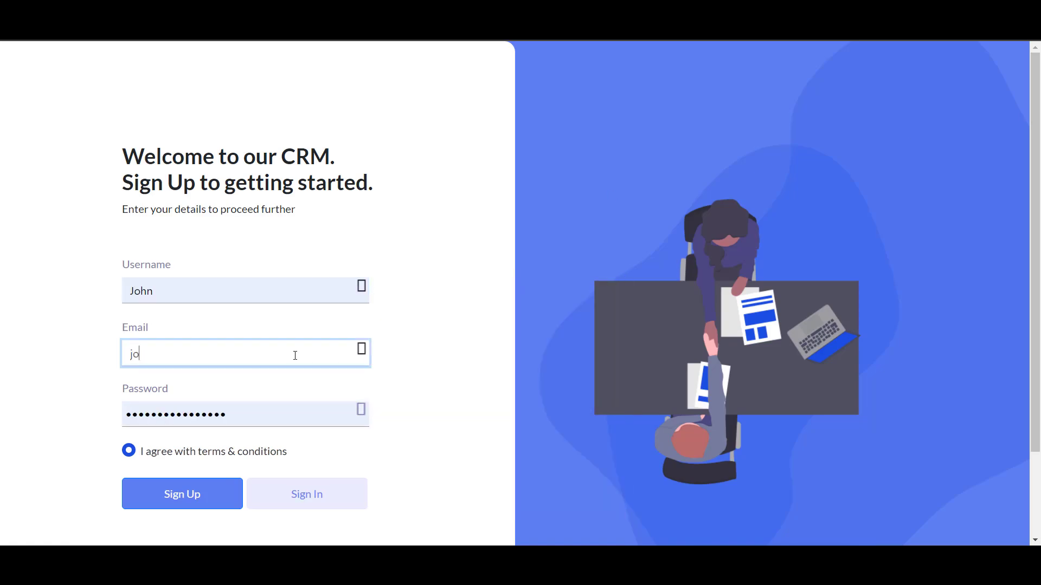
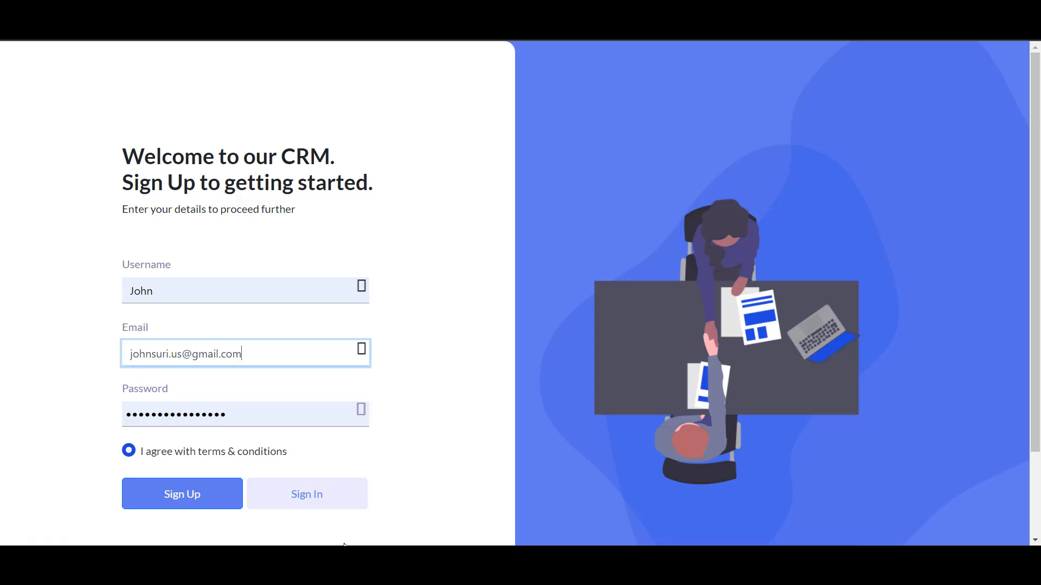
{"action": "left_click", "coordinate": [332, 499]}
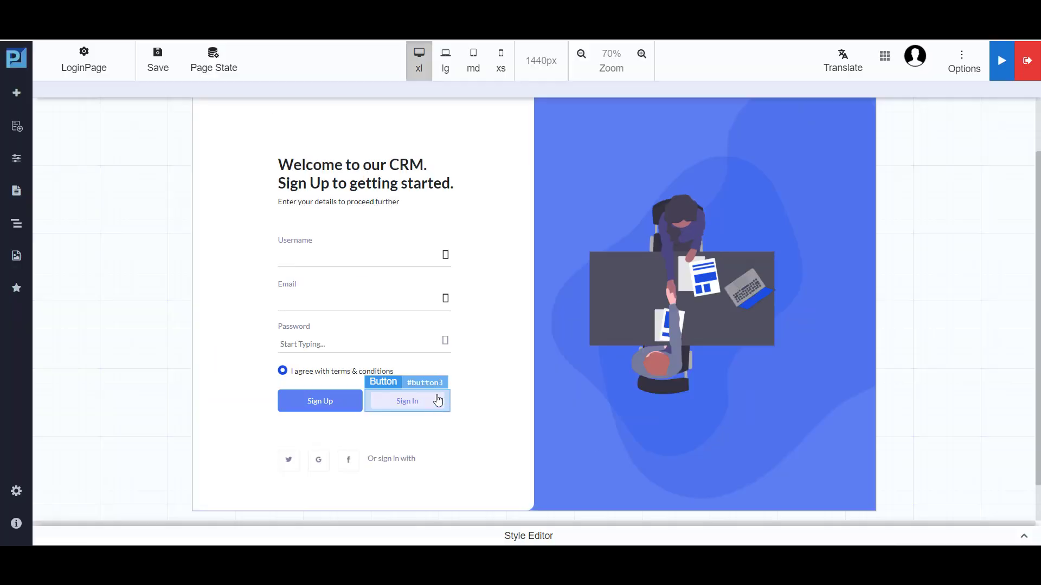
Link the Sign In button on LoginPage to the page HomeUI1 - /HomeUI1.
{"action": "left_click", "coordinate": [436, 399]}
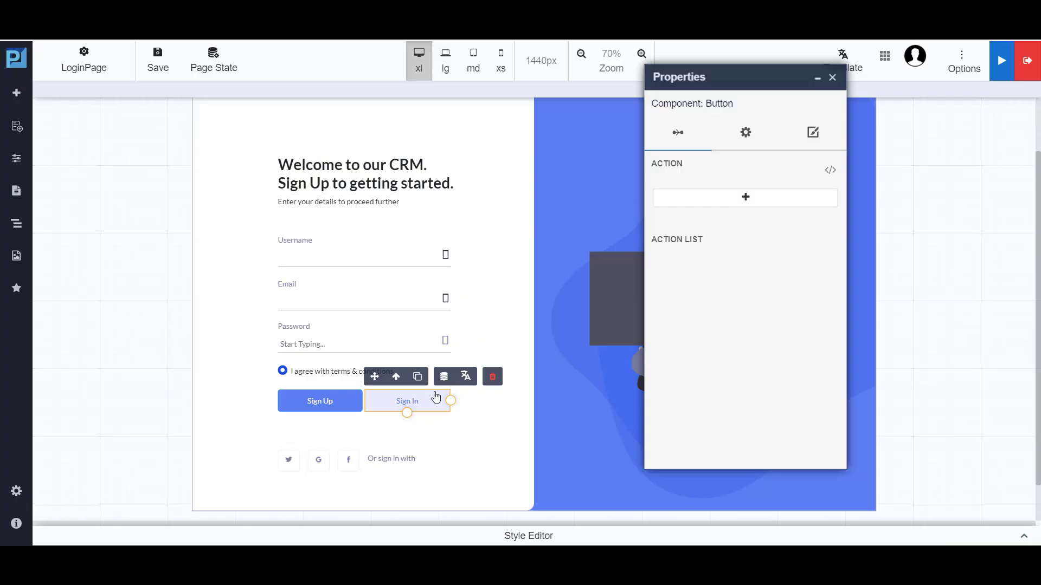
{"action": "left_click", "coordinate": [812, 140]}
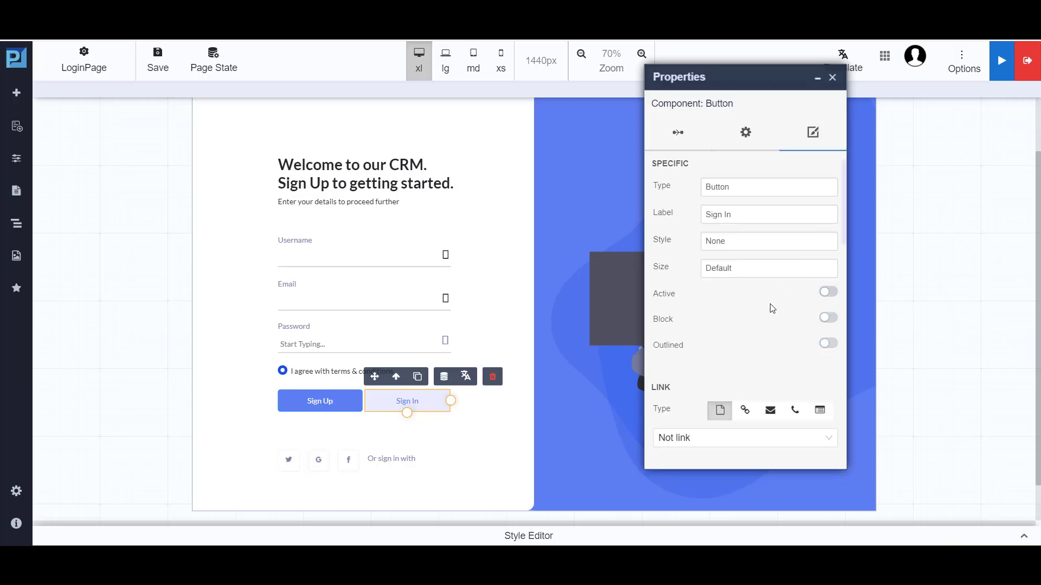
{"action": "scroll", "coordinate": [771, 304], "scroll_direction": "down", "scroll_amount": 3}
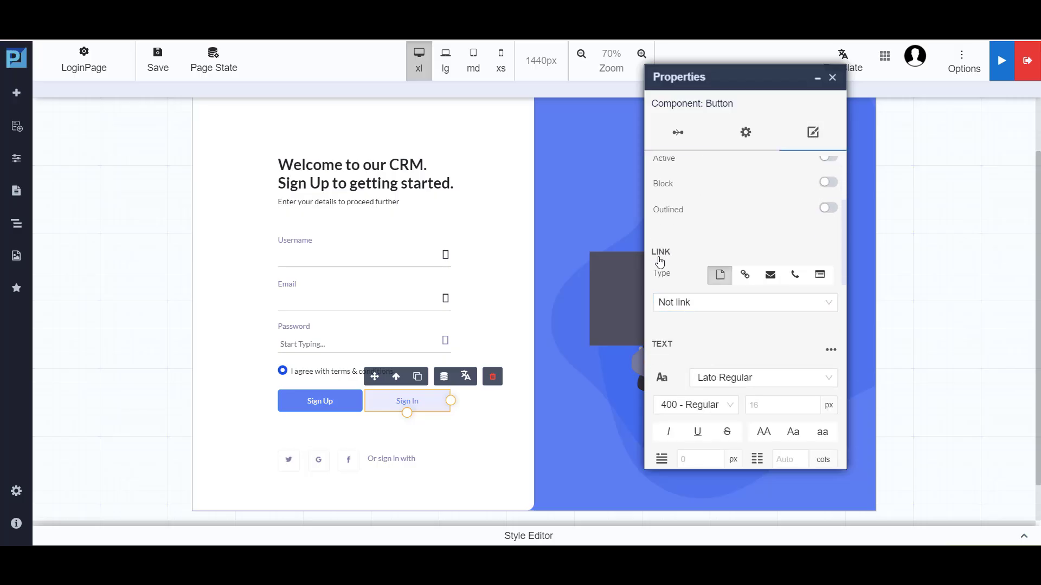
{"action": "left_click", "coordinate": [683, 306]}
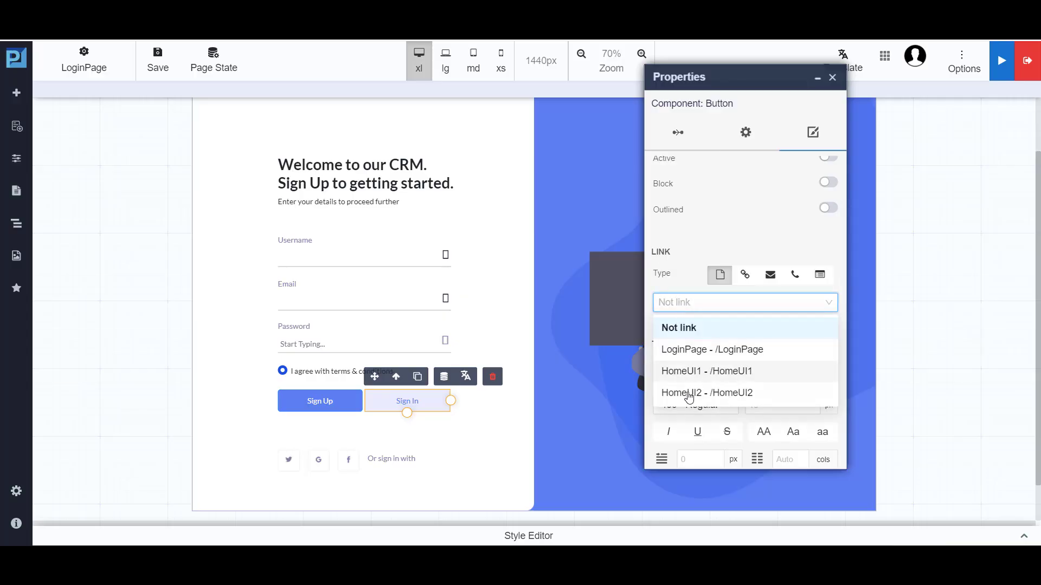
{"action": "left_click", "coordinate": [721, 372]}
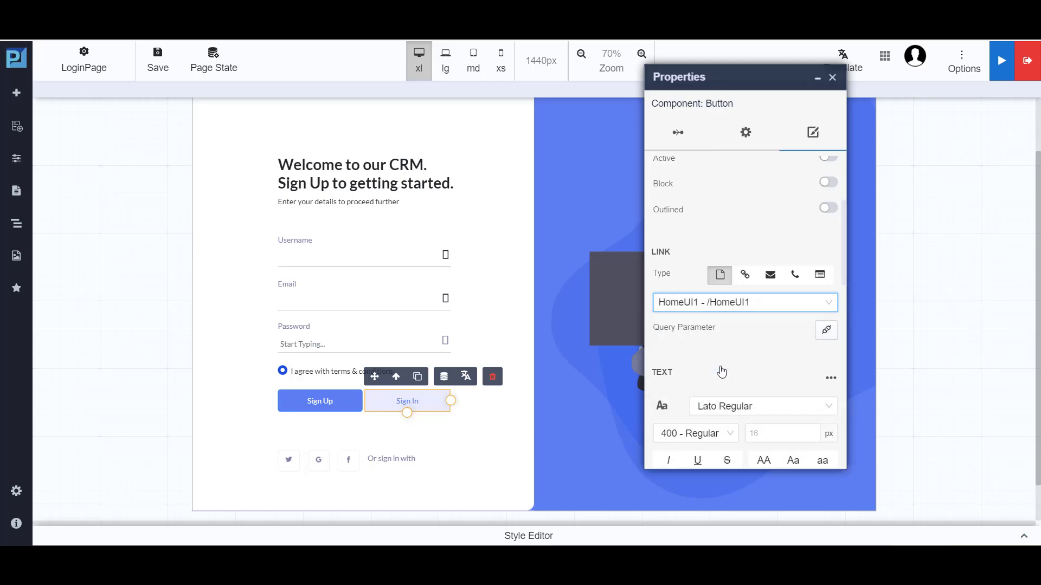
{"action": "left_click", "coordinate": [833, 77]}
Save and rebuild LoginPage, and test the Sign In button in an incognito preview.
{"action": "left_click", "coordinate": [164, 64]}
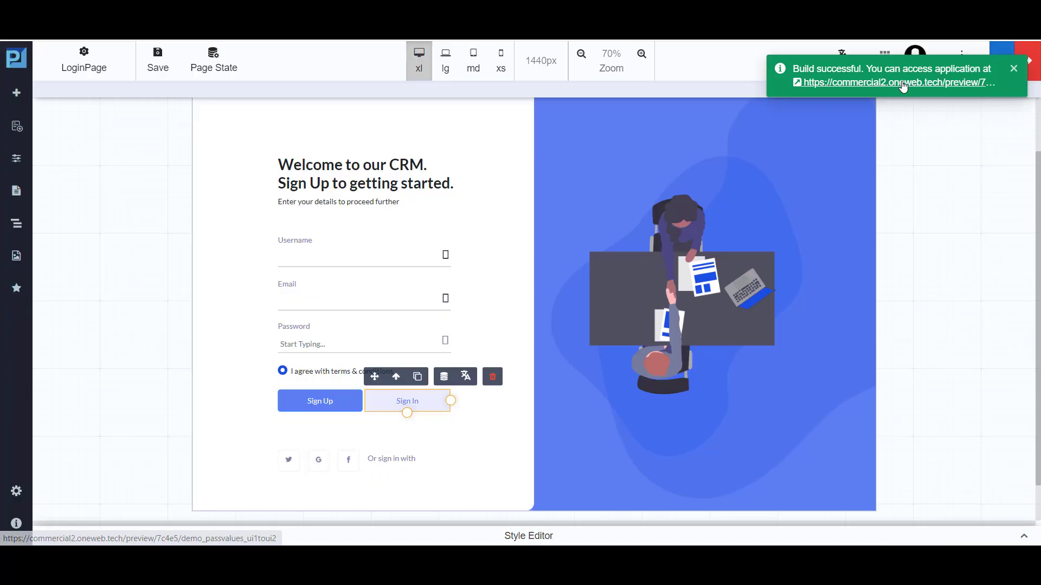
{"action": "right_click", "coordinate": [902, 84]}
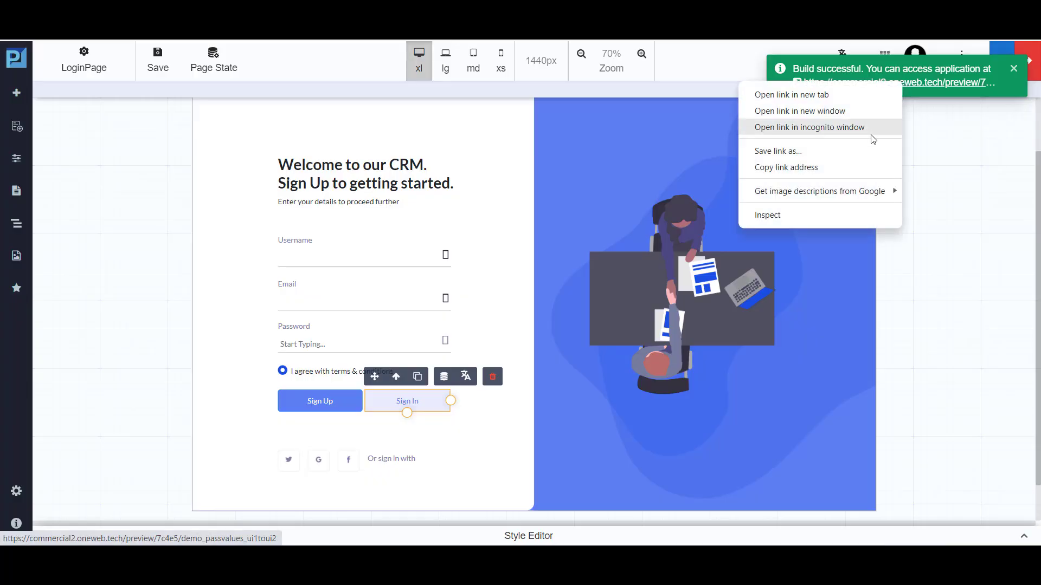
{"action": "left_click", "coordinate": [870, 130]}
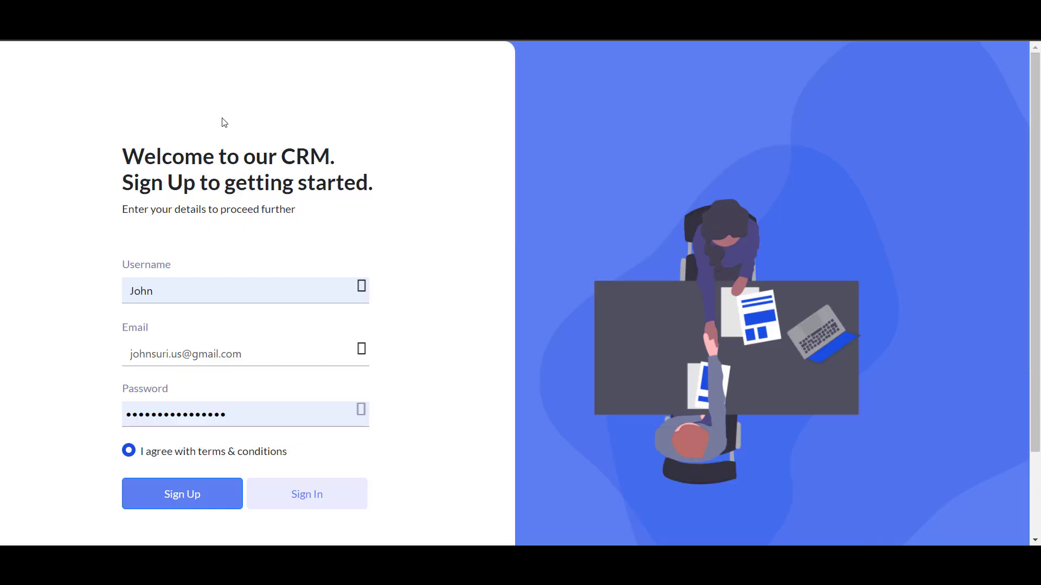
{"action": "left_click", "coordinate": [307, 507]}
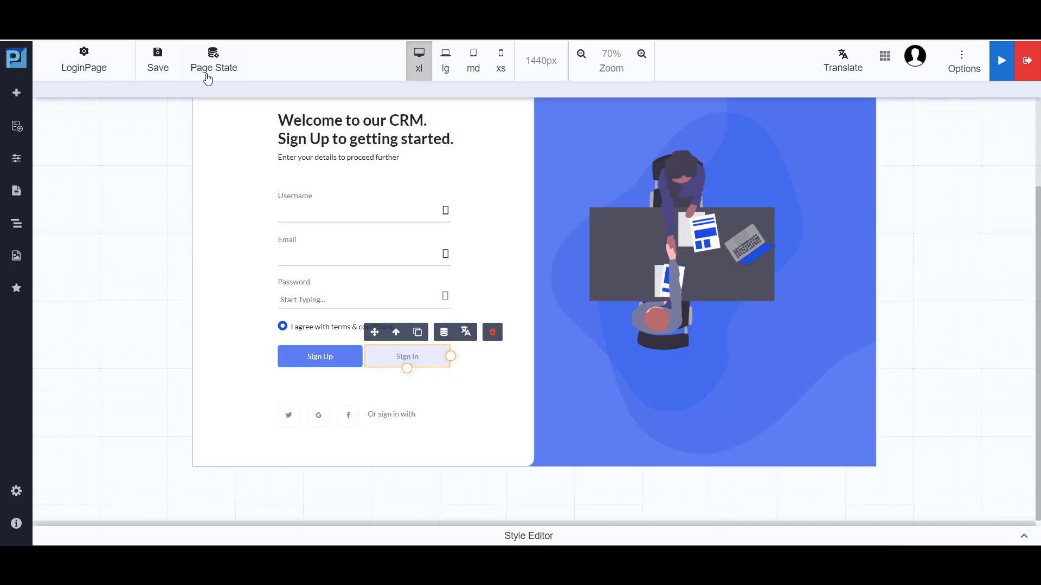
Add a string field named userLogin to LoginPage's page state, leaving the initial value empty.
{"action": "left_click", "coordinate": [160, 262]}
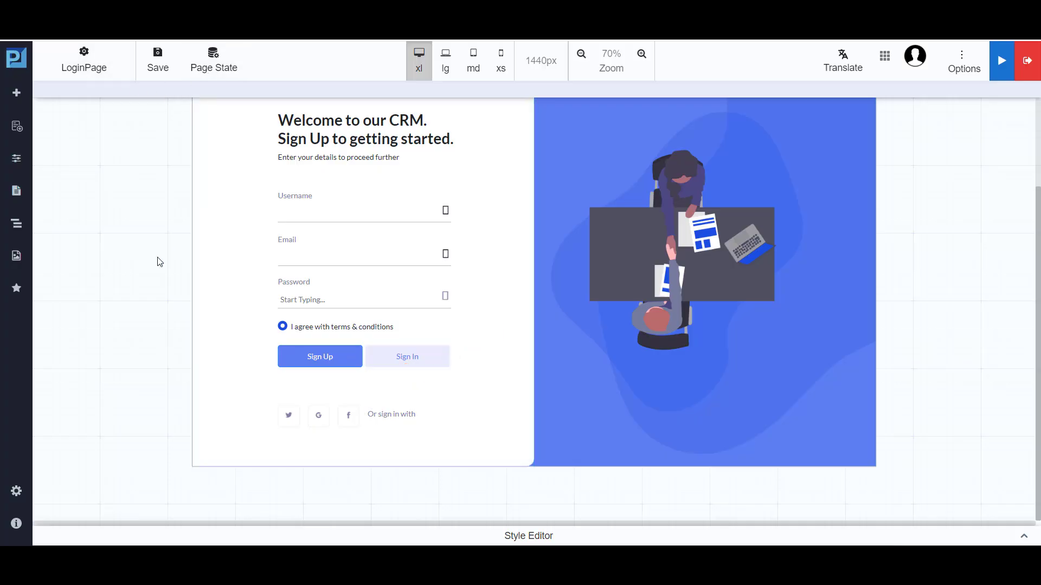
{"action": "scroll", "coordinate": [159, 277], "scroll_direction": "up", "scroll_amount": 1}
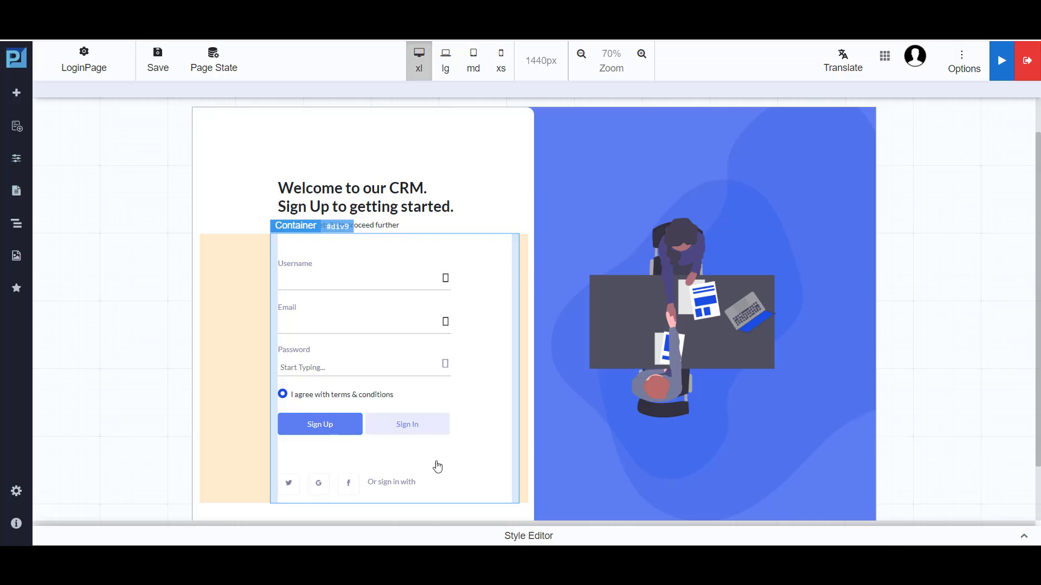
{"action": "left_click", "coordinate": [214, 70]}
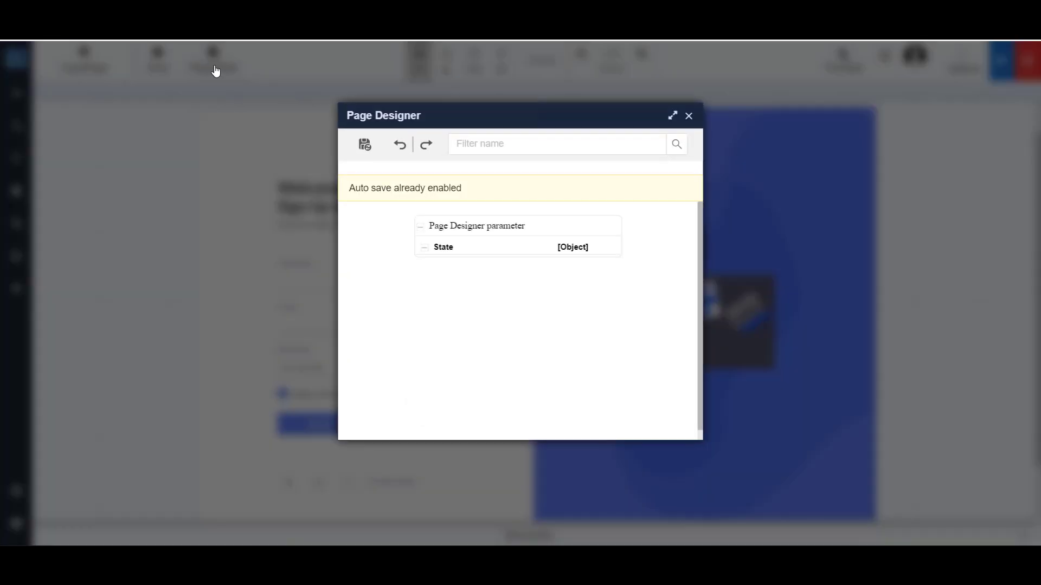
{"action": "left_click", "coordinate": [539, 227]}
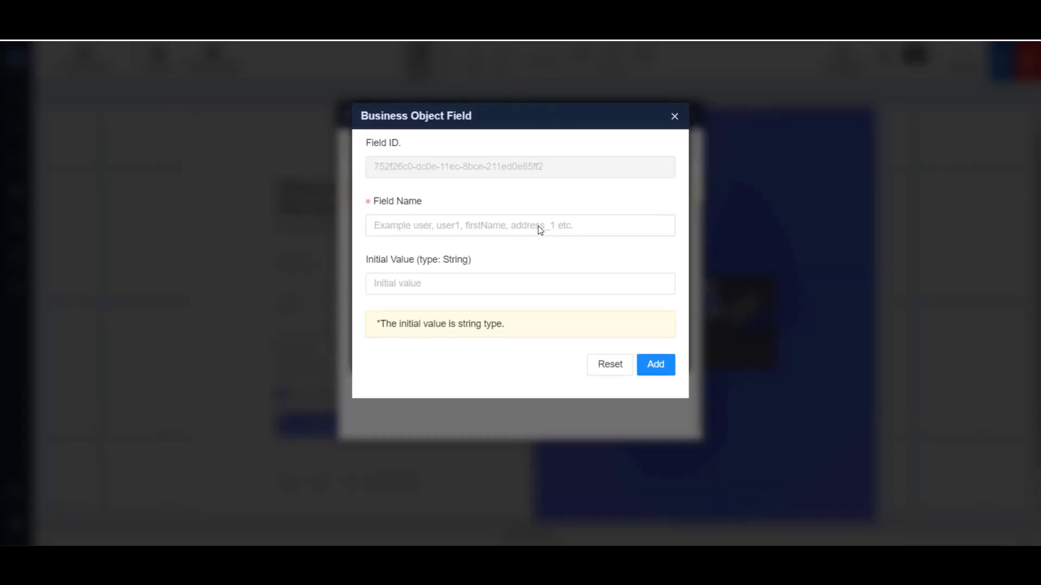
{"action": "left_click", "coordinate": [494, 223]}
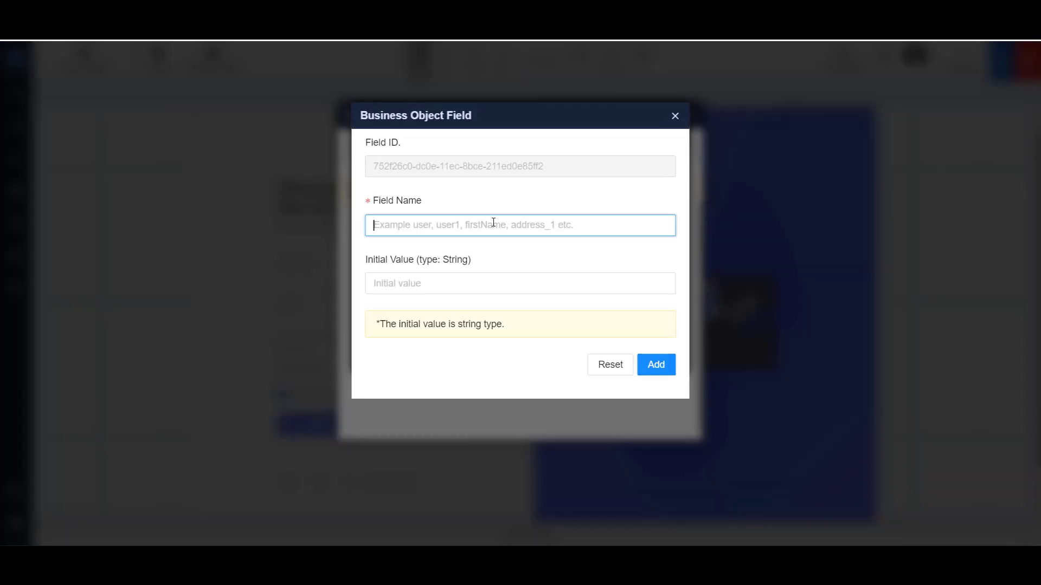
{"action": "type", "text": "userLogin"}
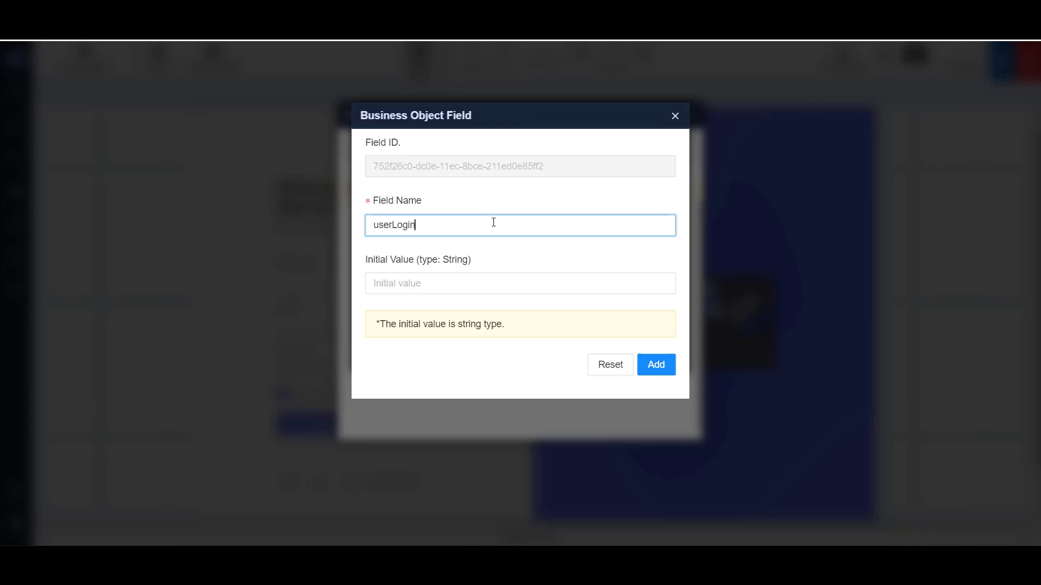
{"action": "left_click", "coordinate": [664, 366]}
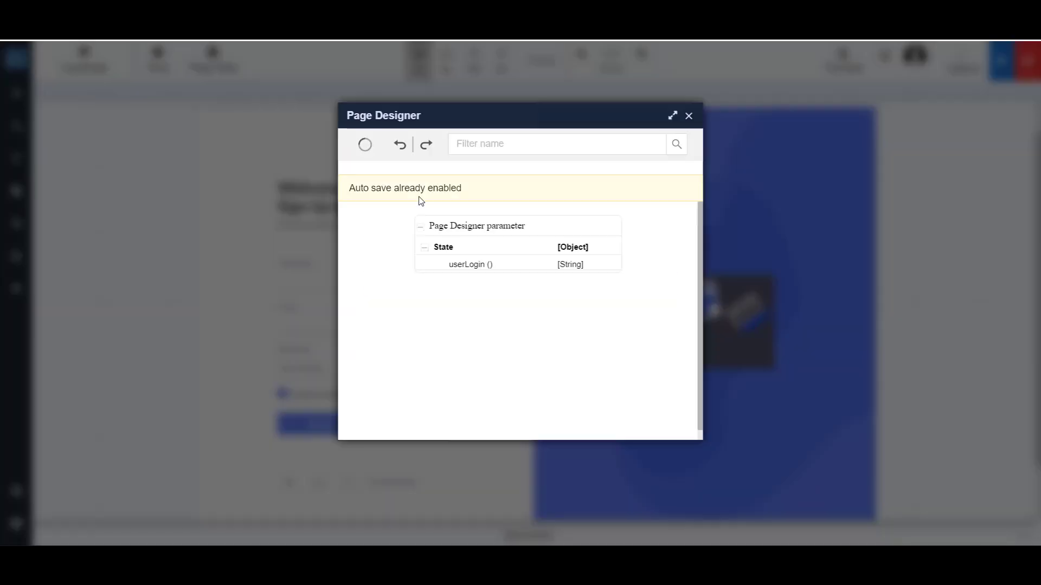
Add a second page state field named emailLogin, leaving the initial value empty.
{"action": "left_click", "coordinate": [501, 233]}
{"action": "left_click", "coordinate": [453, 223]}
{"action": "type", "text": "emailLog"}
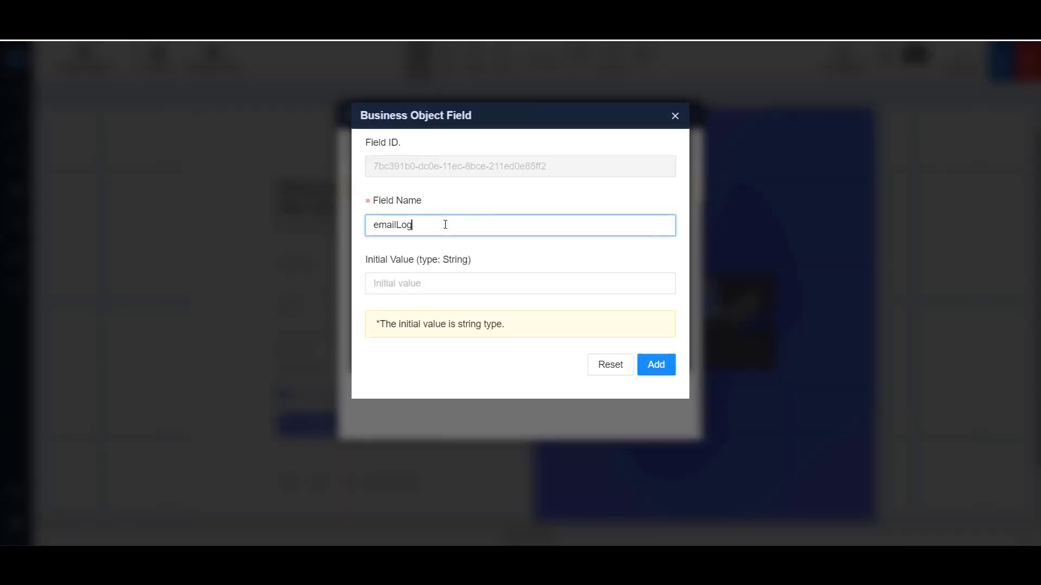
{"action": "type", "text": "in"}
{"action": "left_click", "coordinate": [657, 365]}
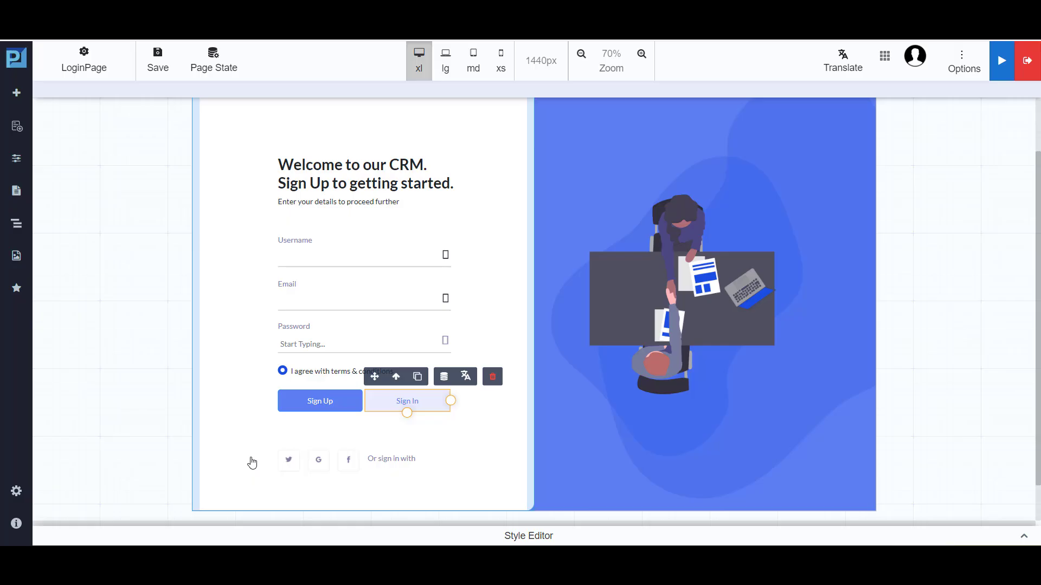
Bind the Username input's data to the page state userLogin and save the binding.
{"action": "left_click", "coordinate": [345, 251]}
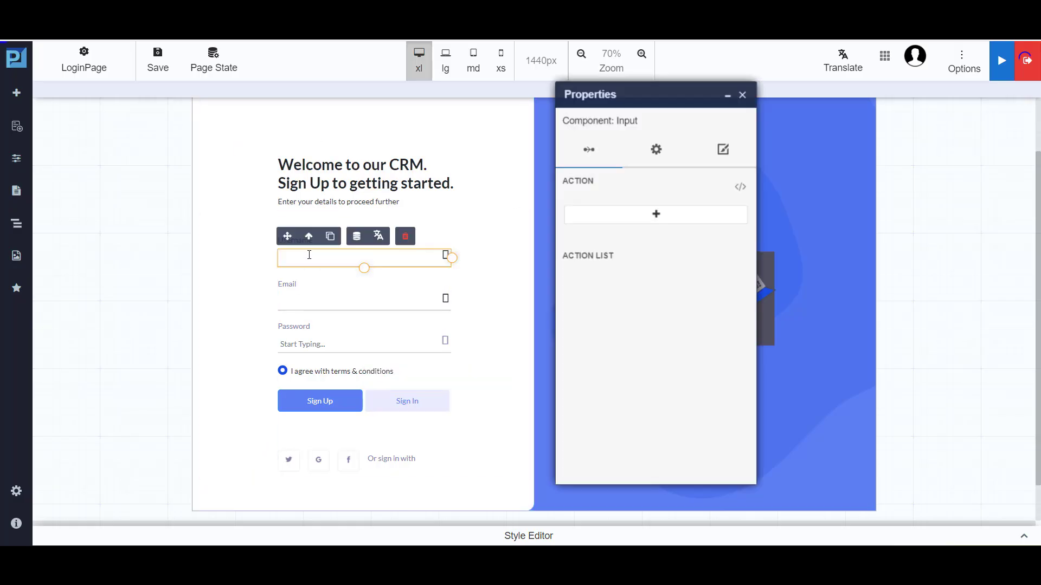
{"action": "left_click", "coordinate": [357, 239]}
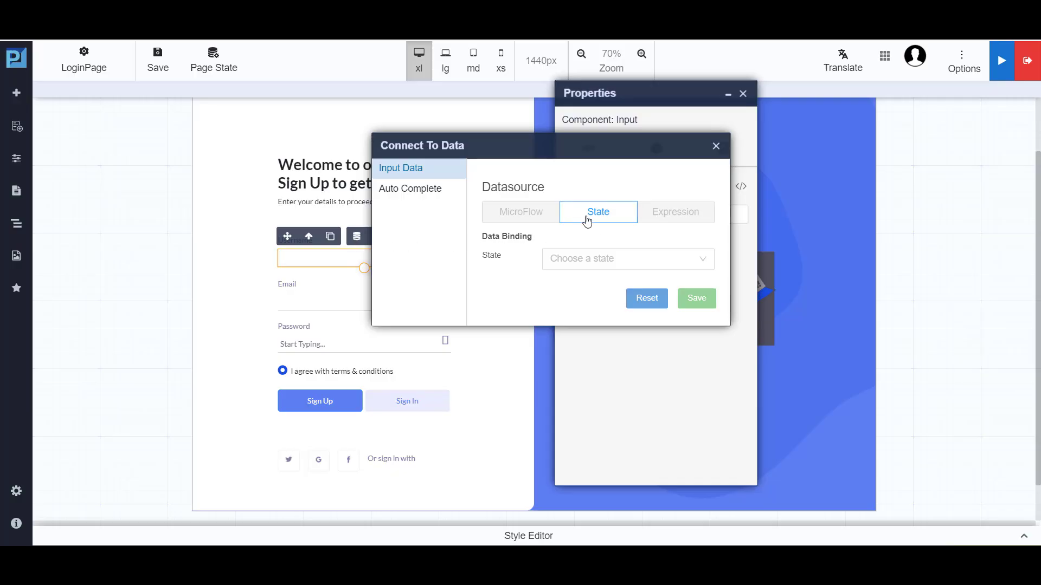
{"action": "left_click", "coordinate": [577, 269]}
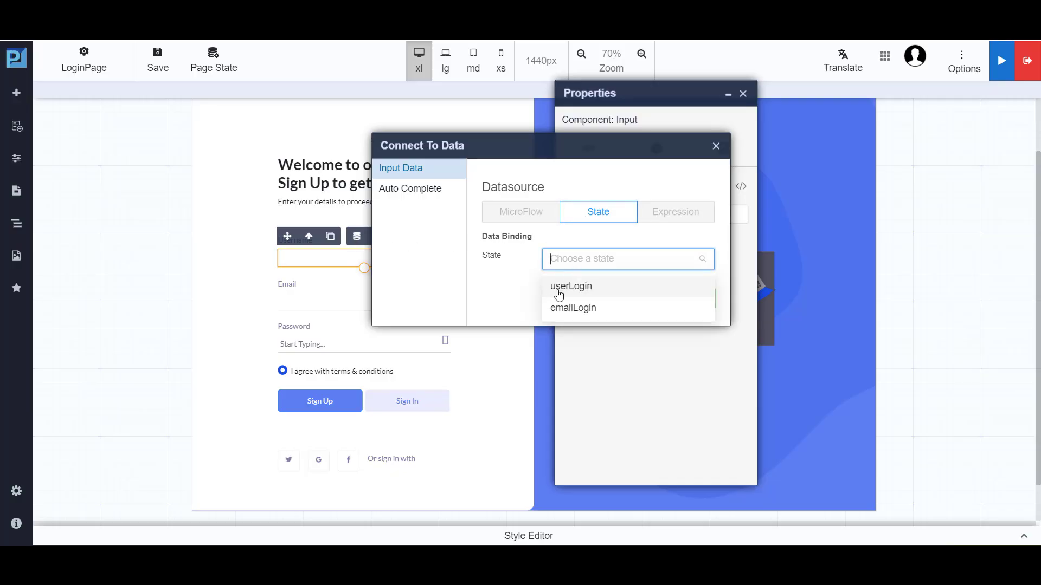
{"action": "left_click", "coordinate": [559, 287]}
{"action": "left_click", "coordinate": [699, 298]}
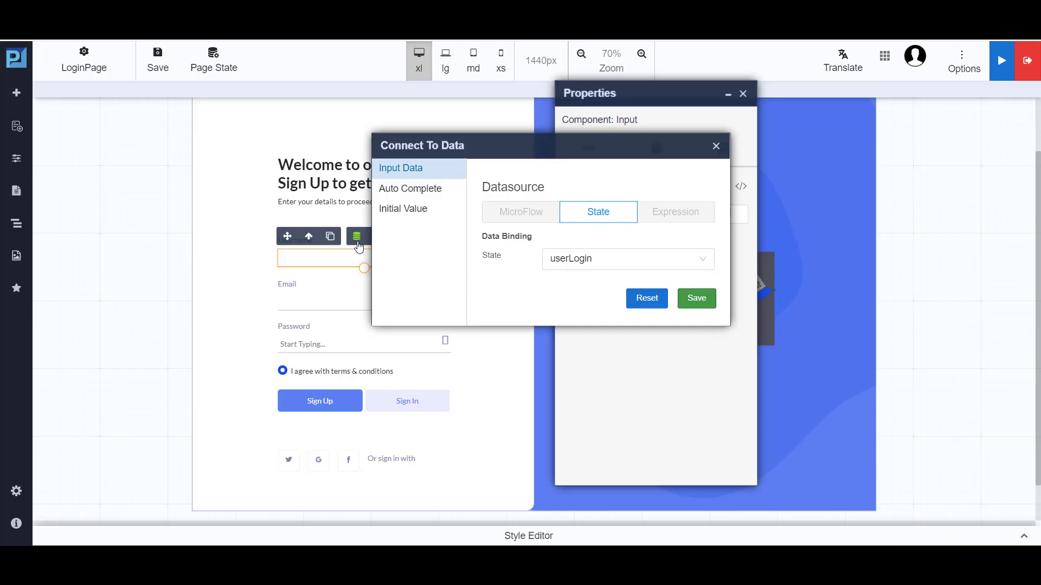
{"action": "left_click", "coordinate": [716, 151]}
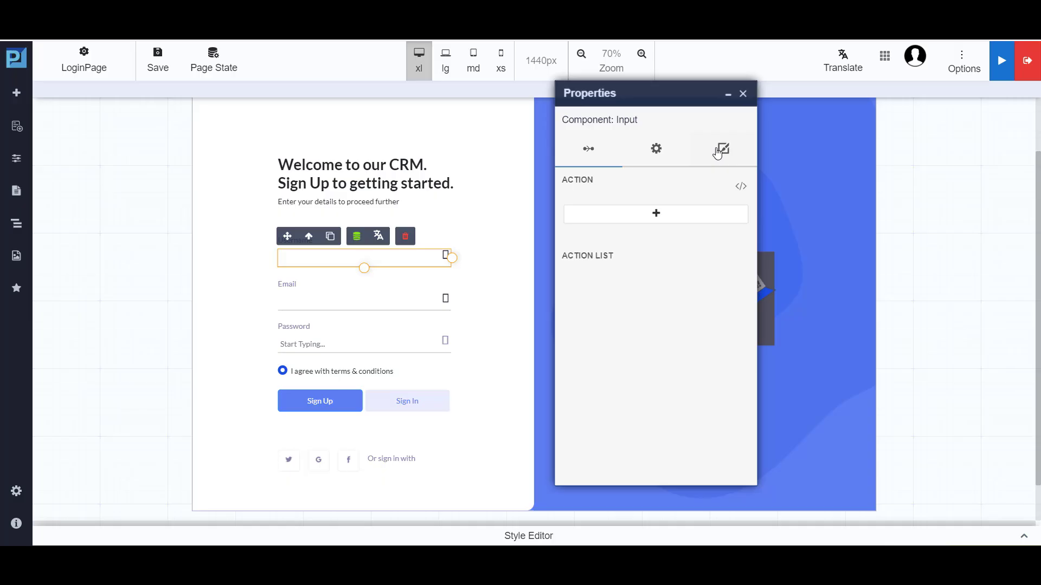
Bind the Email input's data to the page state emailLogin and save LoginPage.
{"action": "left_click", "coordinate": [394, 300]}
{"action": "left_click", "coordinate": [357, 280]}
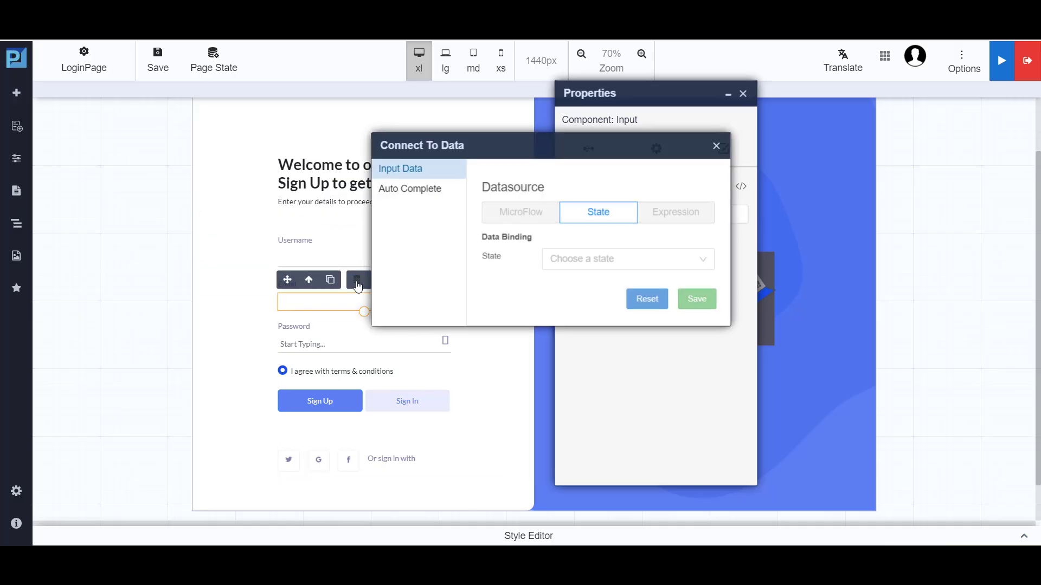
{"action": "left_click", "coordinate": [596, 260]}
{"action": "left_click", "coordinate": [563, 307]}
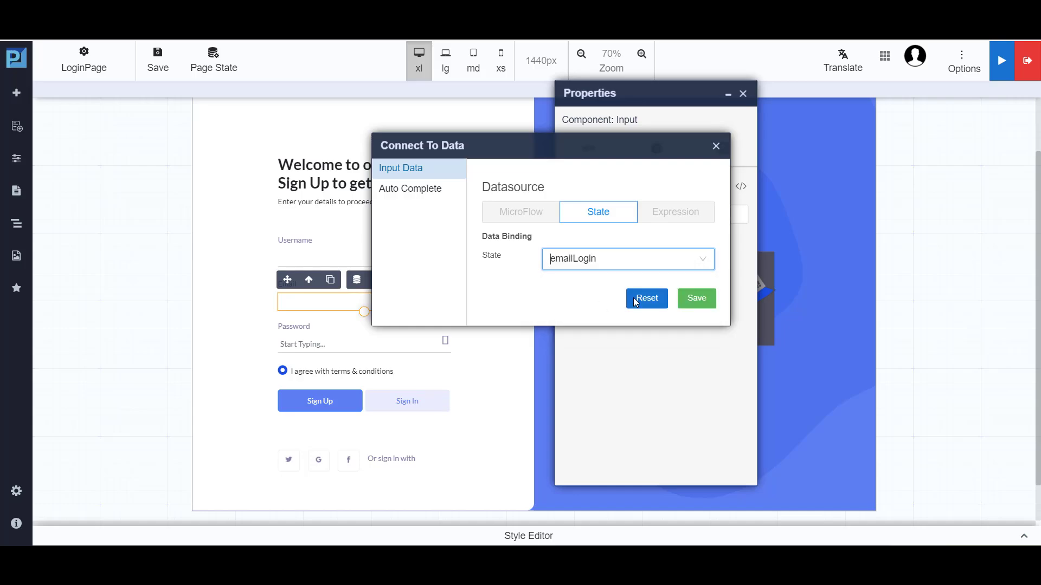
{"action": "left_click", "coordinate": [716, 147]}
{"action": "left_click", "coordinate": [743, 94]}
{"action": "left_click", "coordinate": [164, 72]}
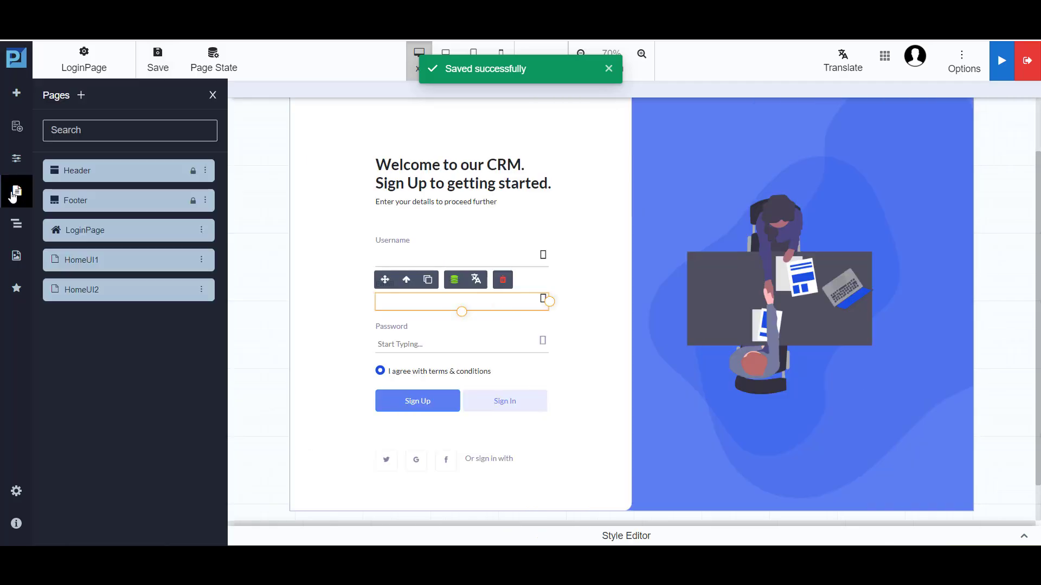
Open the HomeUI1 page for editing, accepting the unsaved changes warning.
{"action": "left_click", "coordinate": [15, 192]}
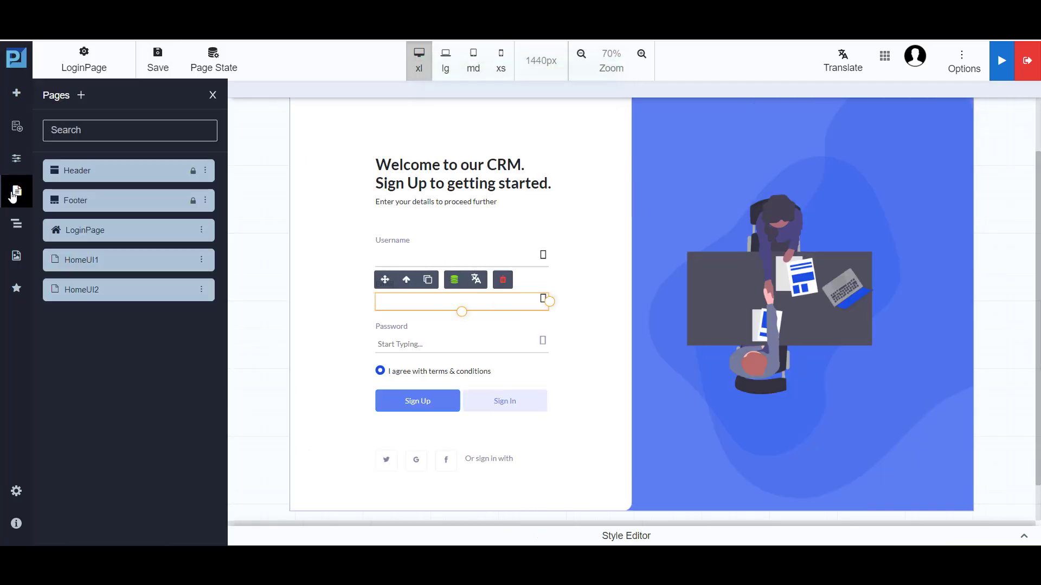
{"action": "left_click", "coordinate": [201, 260]}
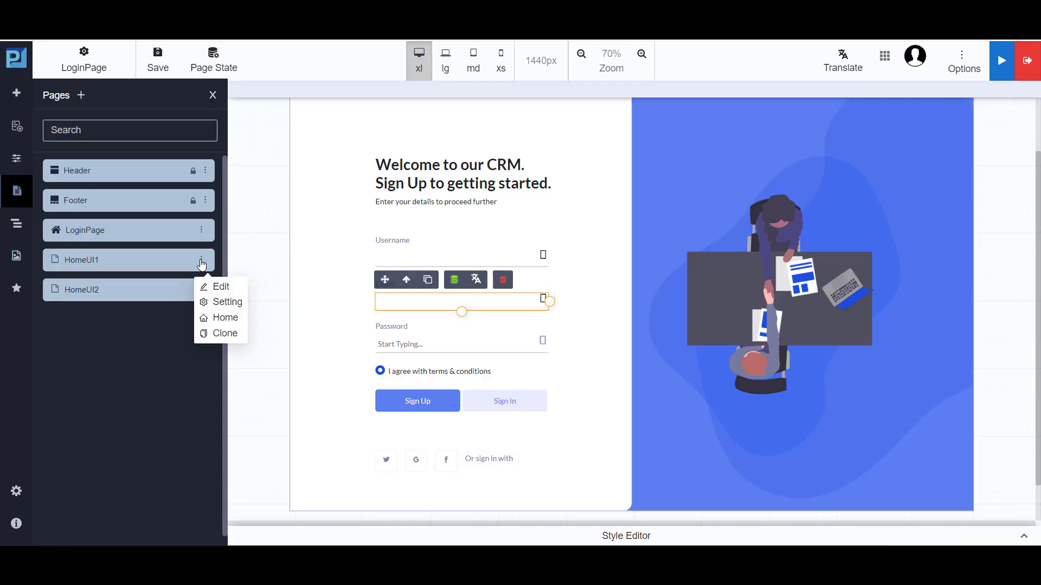
{"action": "left_click", "coordinate": [217, 286]}
{"action": "left_click", "coordinate": [568, 107]}
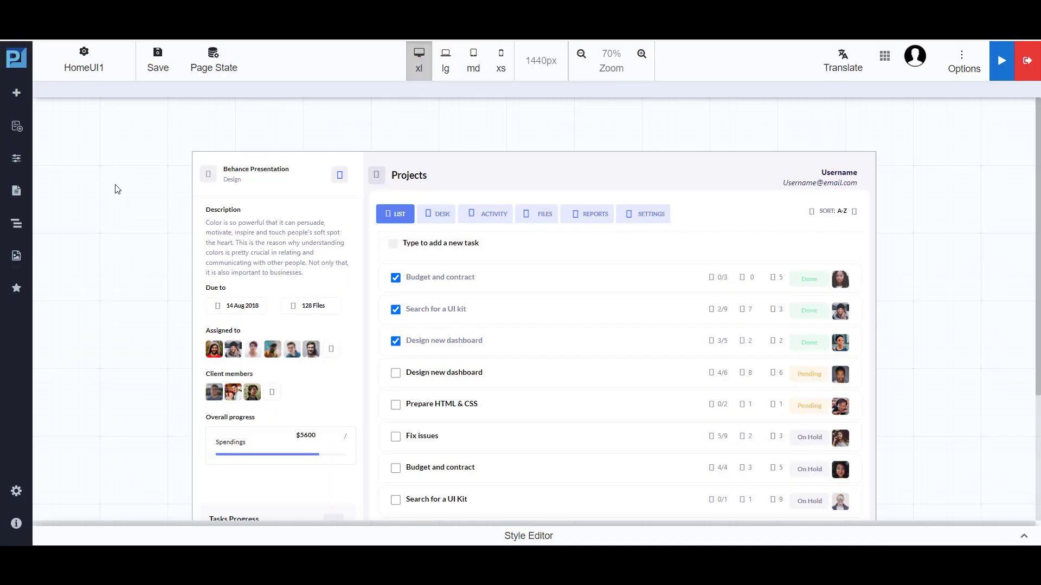
Add a string field named userui1 to HomeUI1's page state, leaving the initial value empty.
{"action": "left_click", "coordinate": [216, 74]}
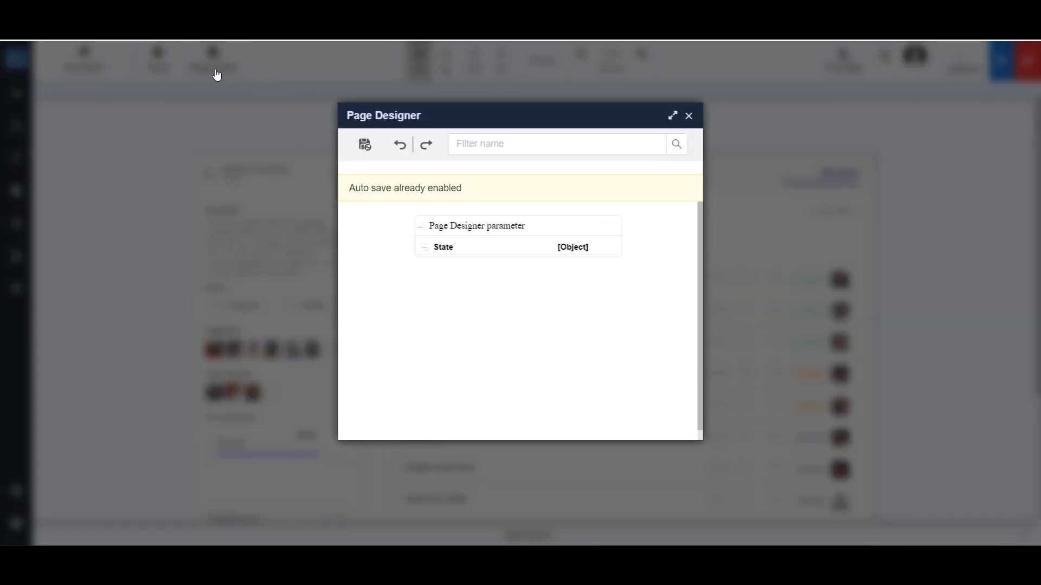
{"action": "left_click", "coordinate": [479, 229]}
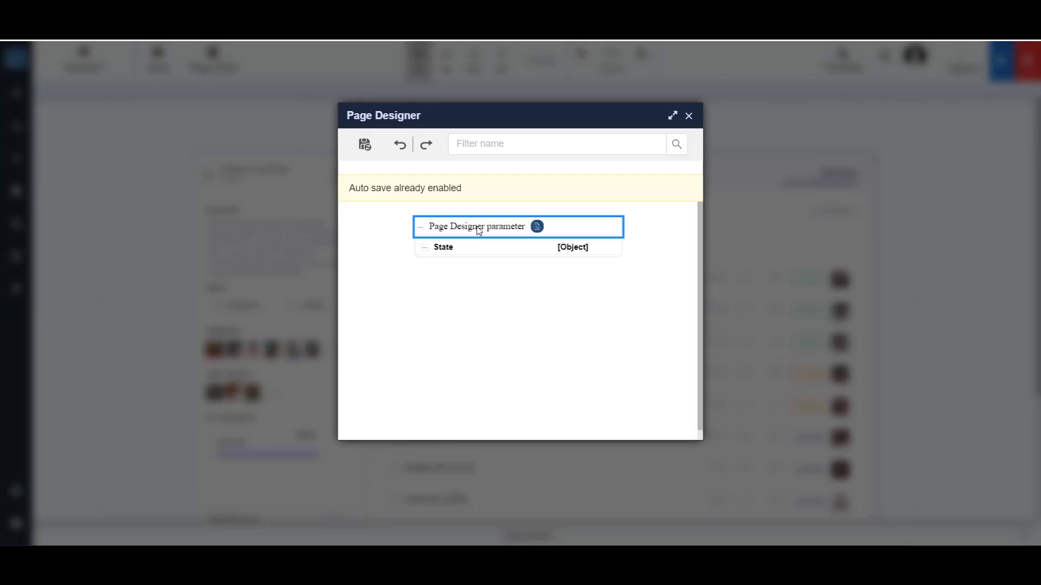
{"action": "left_click", "coordinate": [536, 226]}
{"action": "left_click", "coordinate": [447, 226]}
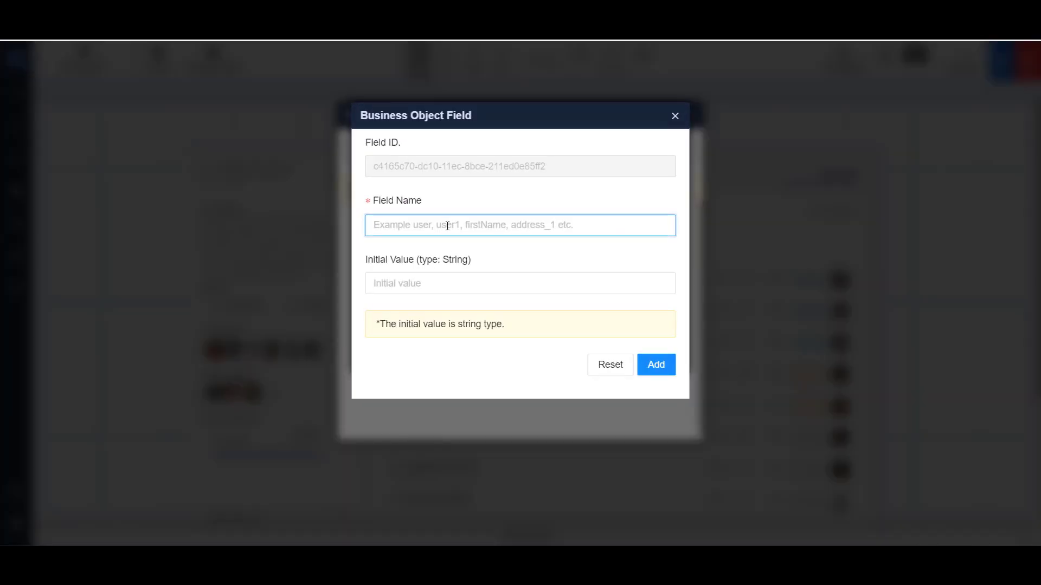
{"action": "type", "text": "userui1"}
{"action": "left_click", "coordinate": [666, 369]}
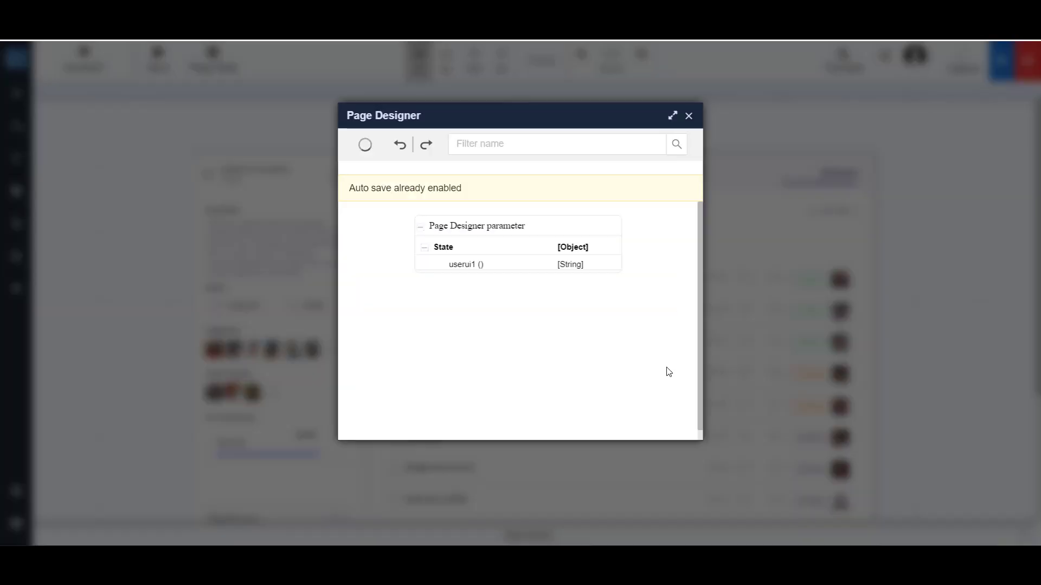
Add a second string field named emailui1 to HomeUI1's page state without an initial value, and close the state designer.
{"action": "left_click", "coordinate": [466, 228]}
{"action": "left_click", "coordinate": [537, 226]}
{"action": "left_click", "coordinate": [449, 226]}
{"action": "type", "text": "emailui1"}
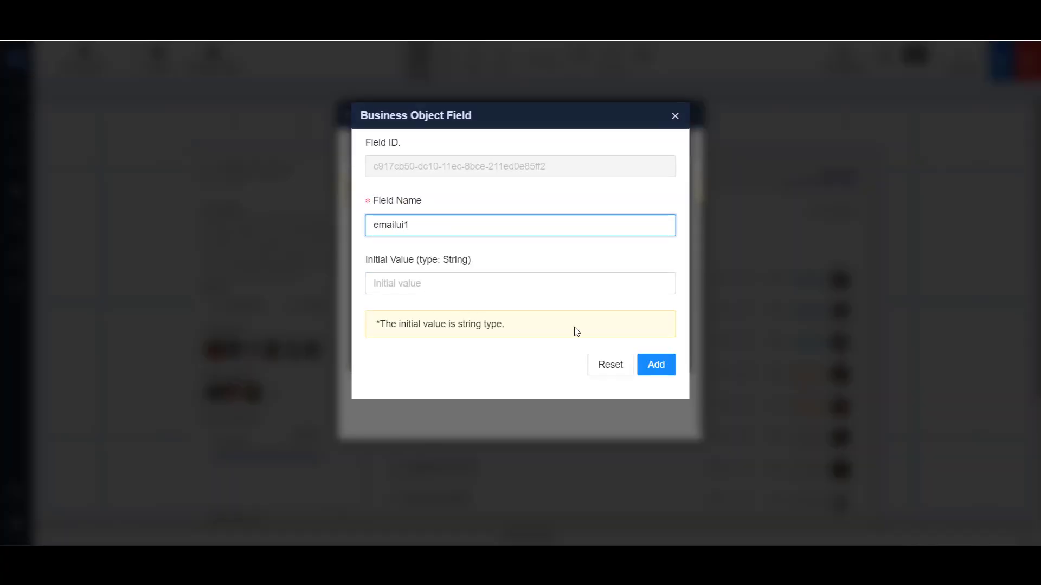
{"action": "left_click", "coordinate": [655, 365]}
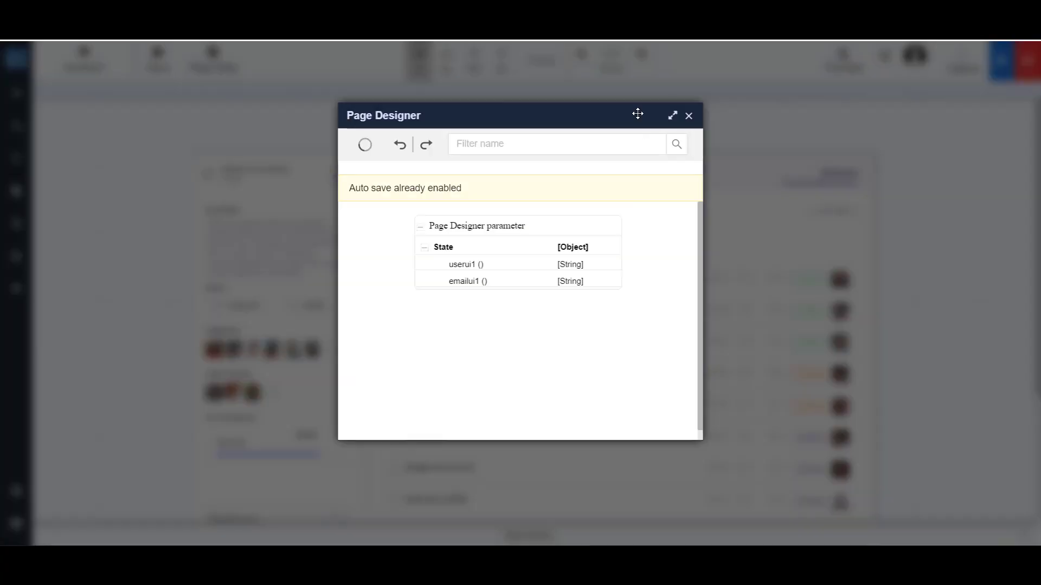
{"action": "left_click", "coordinate": [688, 114]}
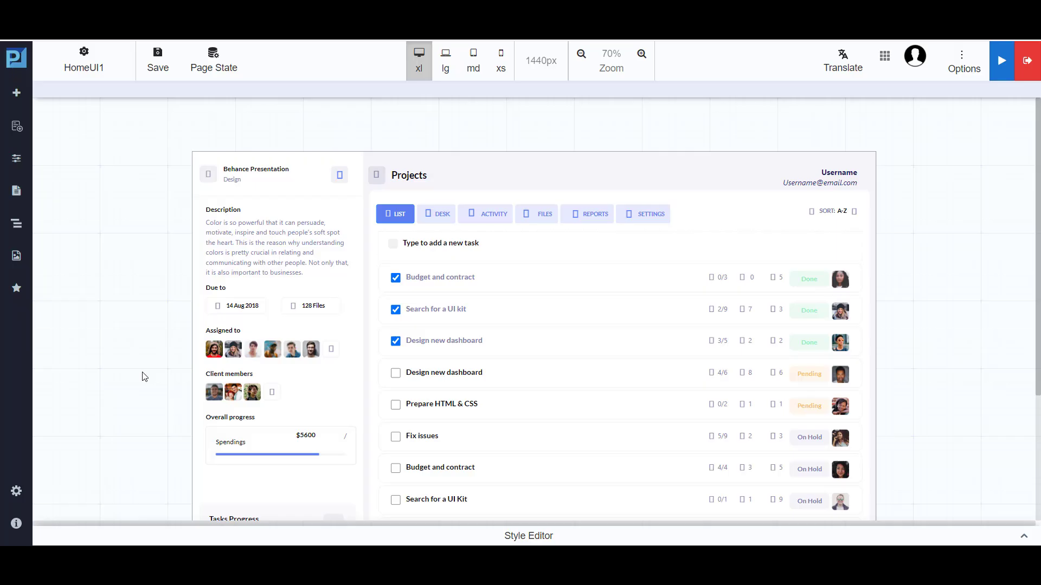
Bind the Username label's text in the Projects header to the page state userui1 and save the binding.
{"action": "left_click", "coordinate": [838, 177]}
{"action": "left_click", "coordinate": [883, 152]}
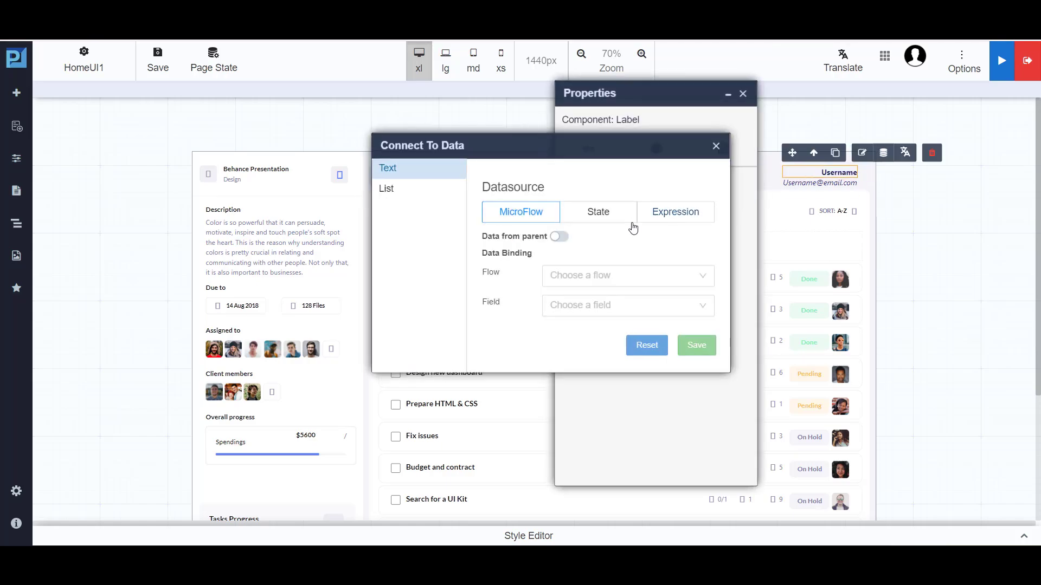
{"action": "left_click", "coordinate": [610, 216]}
{"action": "left_click", "coordinate": [599, 259]}
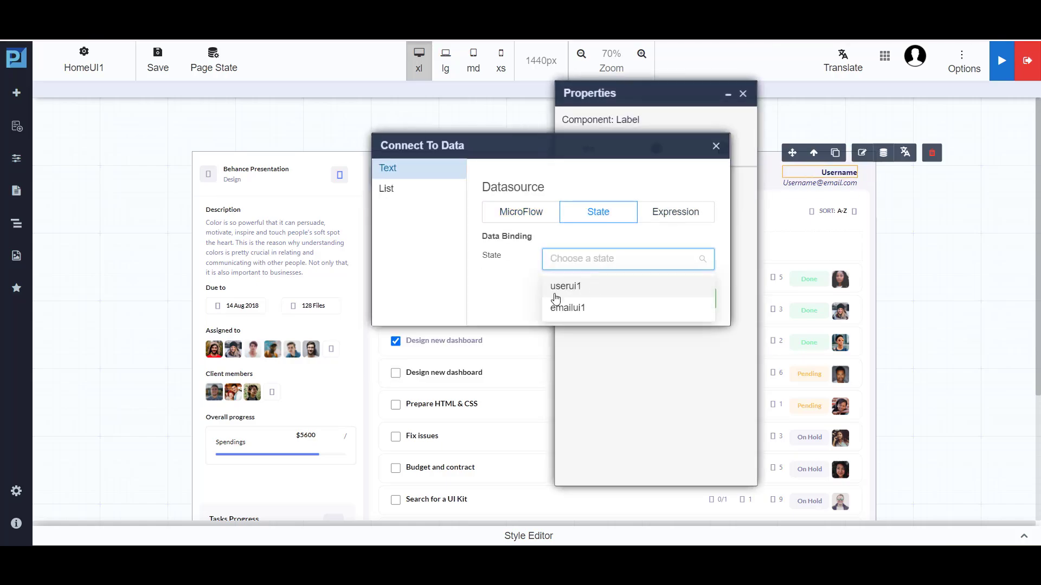
{"action": "left_click", "coordinate": [576, 287]}
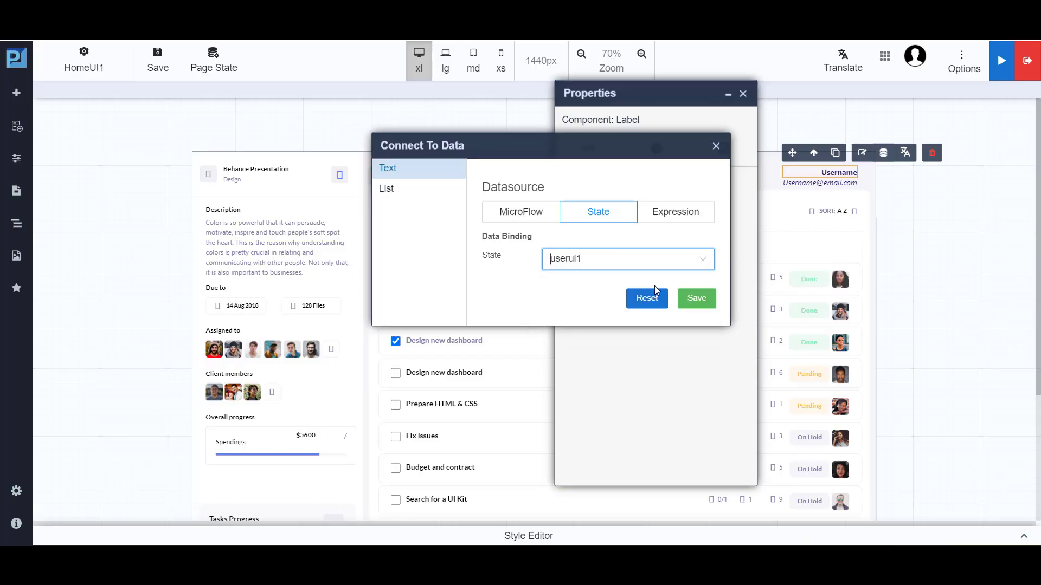
{"action": "left_click", "coordinate": [697, 298]}
{"action": "left_click", "coordinate": [717, 146]}
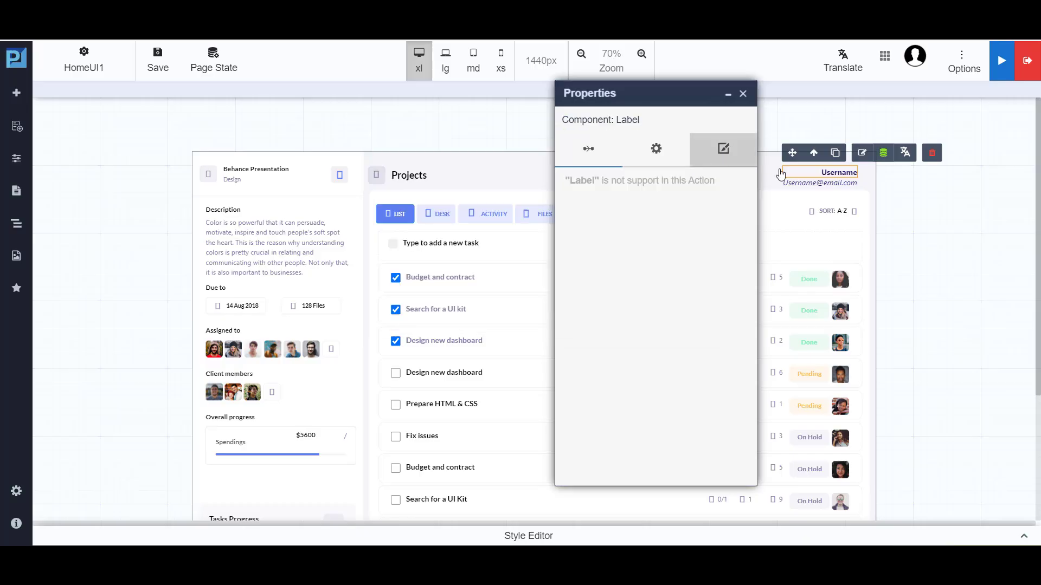
Bind the email paragraph below the Username label to the page state emailui1, and save HomeUI1.
{"action": "left_click", "coordinate": [802, 185]}
{"action": "left_click", "coordinate": [883, 163]}
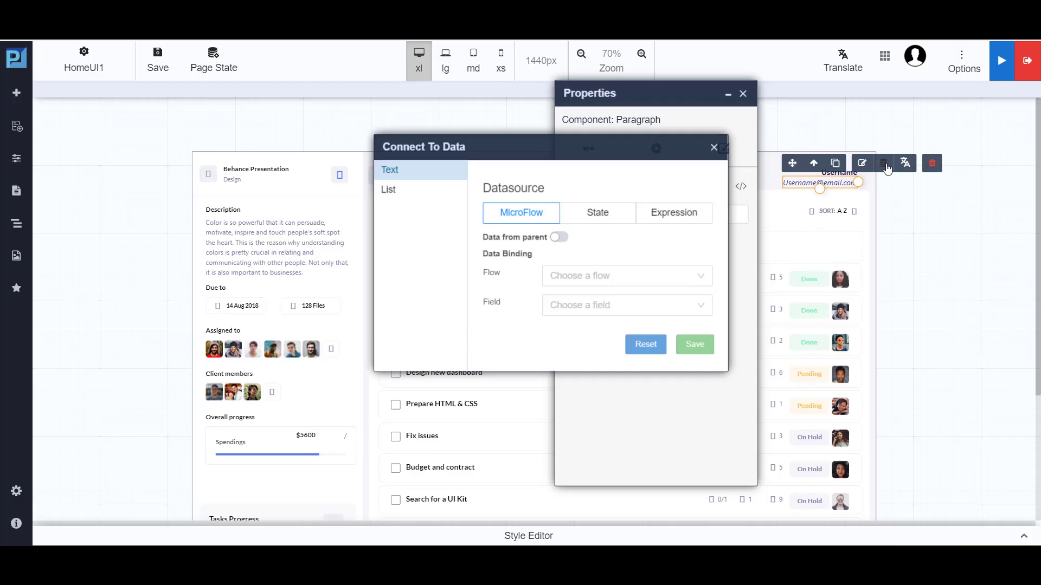
{"action": "left_click", "coordinate": [607, 212]}
{"action": "left_click", "coordinate": [579, 260]}
{"action": "left_click", "coordinate": [576, 308]}
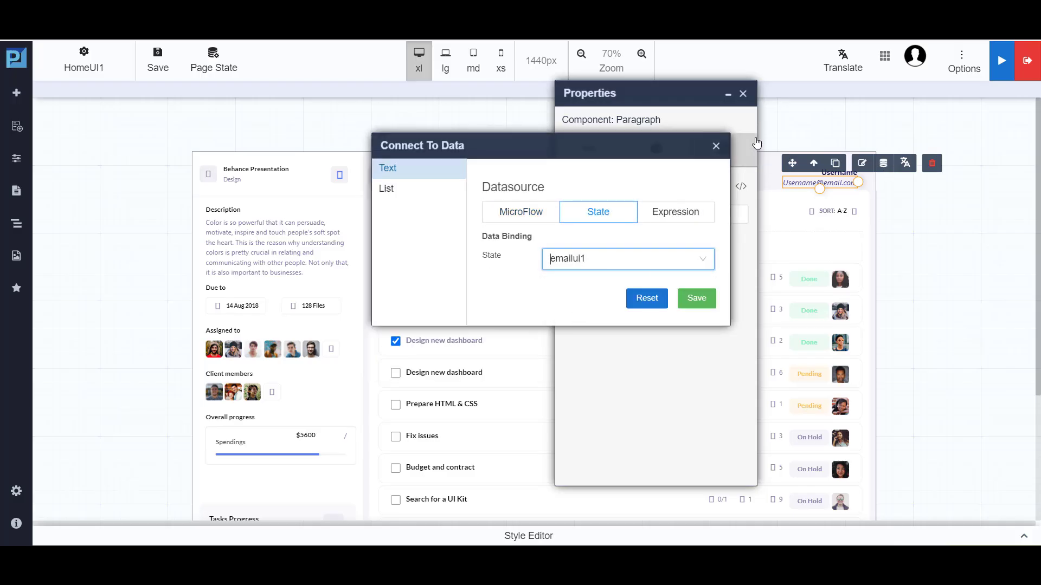
{"action": "left_click", "coordinate": [696, 299]}
{"action": "left_click", "coordinate": [717, 147]}
{"action": "left_click", "coordinate": [742, 94]}
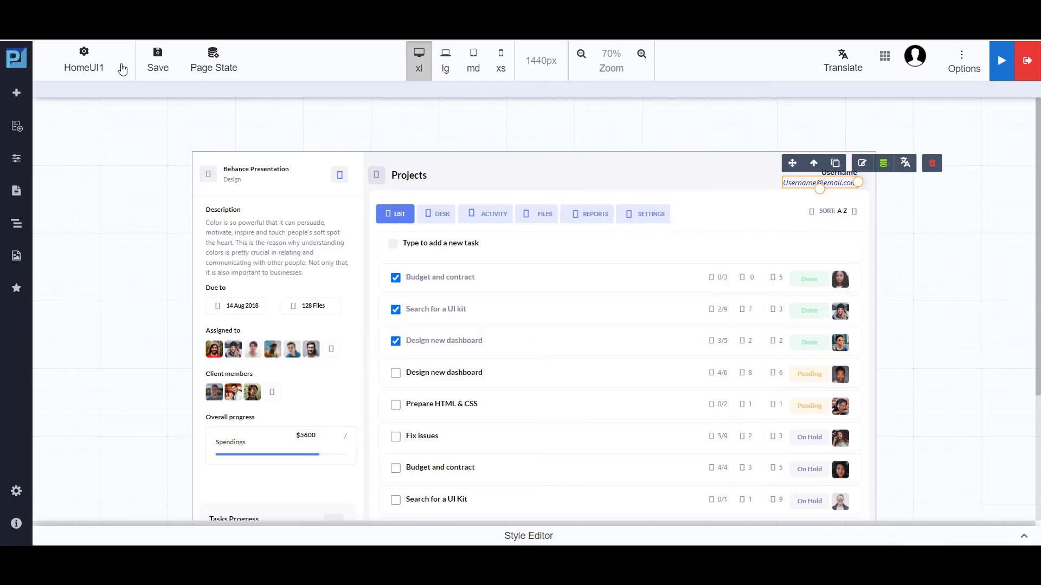
{"action": "left_click", "coordinate": [157, 58]}
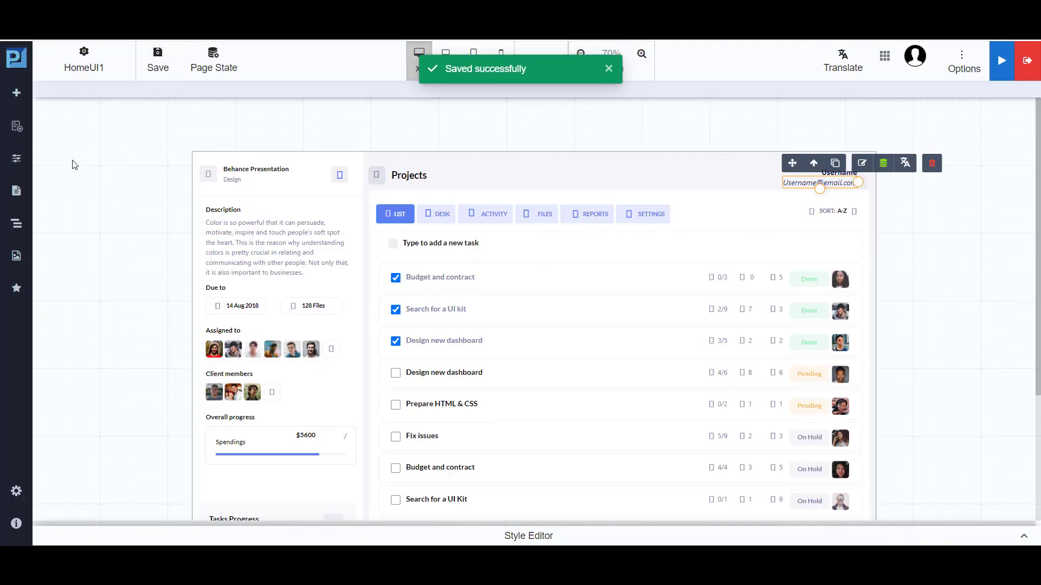
Reopen LoginPage for editing, accepting the unsaved changes warning.
{"action": "left_click", "coordinate": [16, 190]}
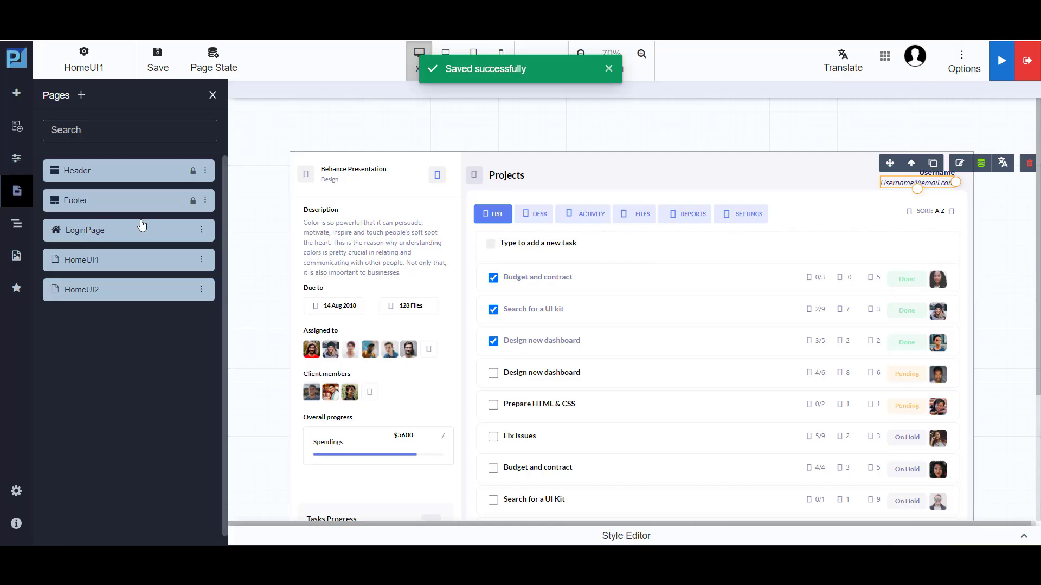
{"action": "left_click", "coordinate": [201, 229]}
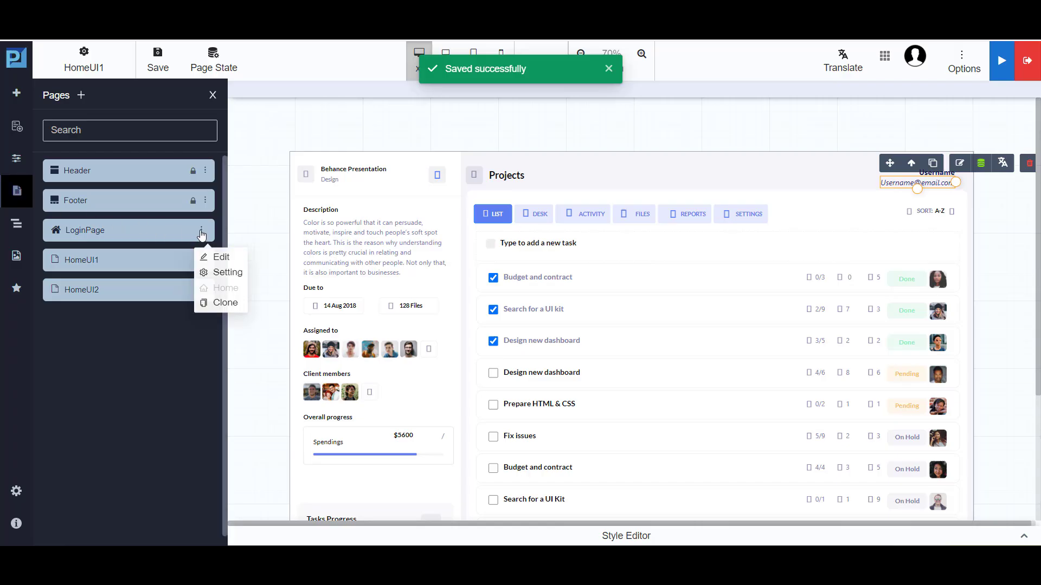
{"action": "left_click", "coordinate": [228, 262]}
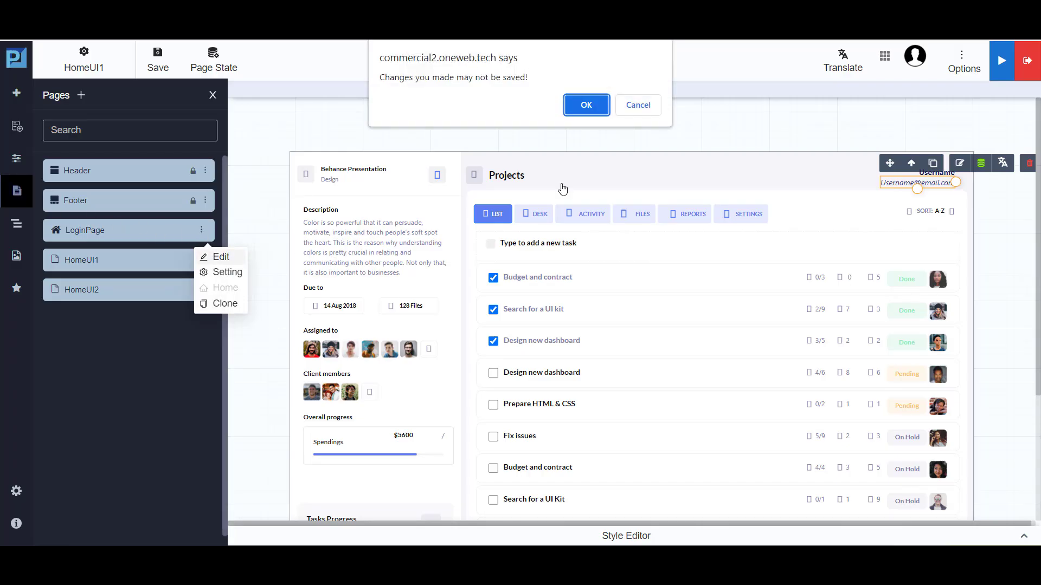
{"action": "left_click", "coordinate": [588, 105]}
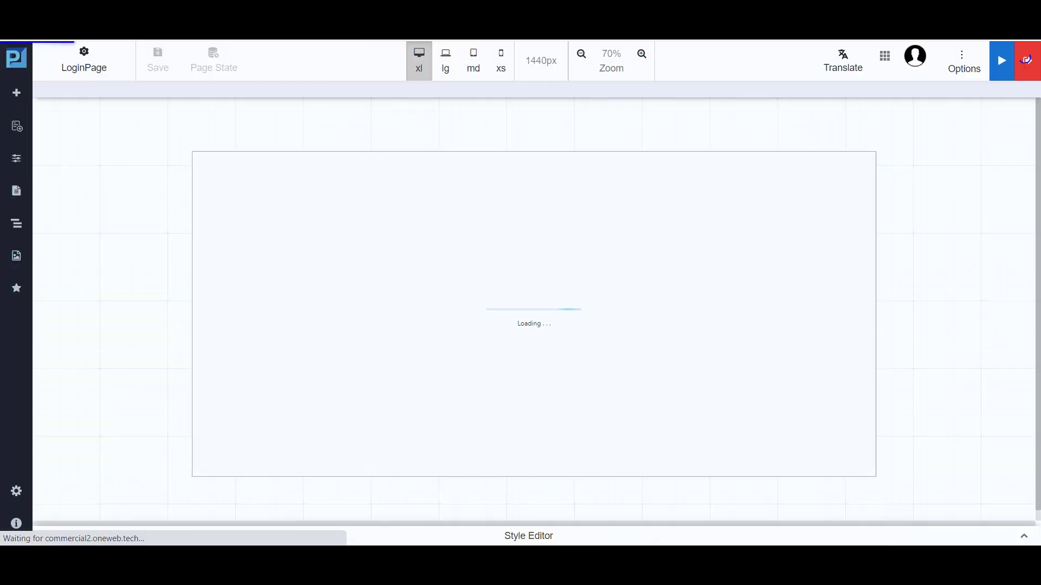
Add a query parameter userui1 with the value State.userLogin to the Sign In button's link to HomeUI1.
{"action": "left_click", "coordinate": [420, 473]}
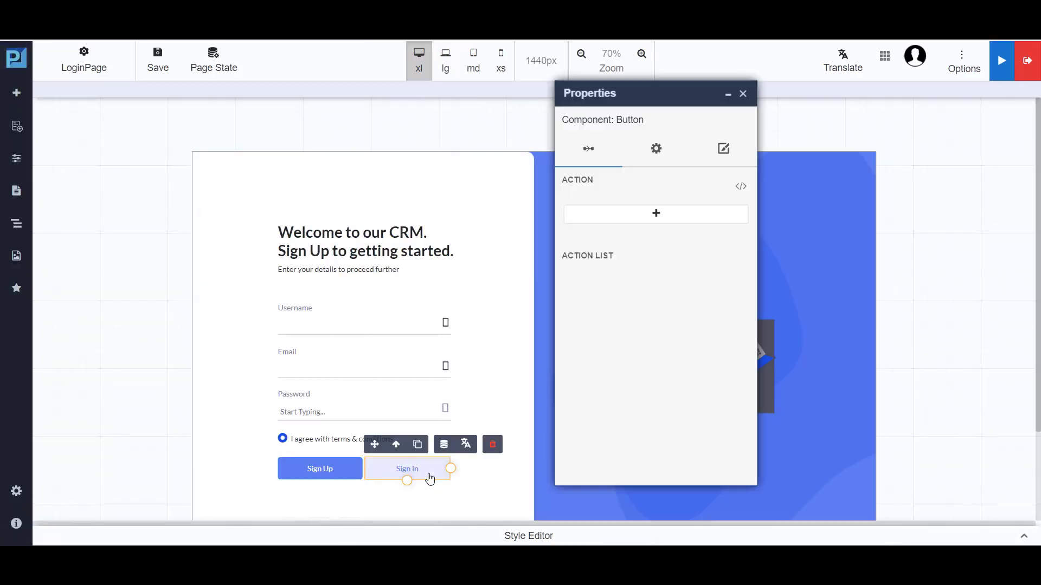
{"action": "left_click", "coordinate": [724, 153]}
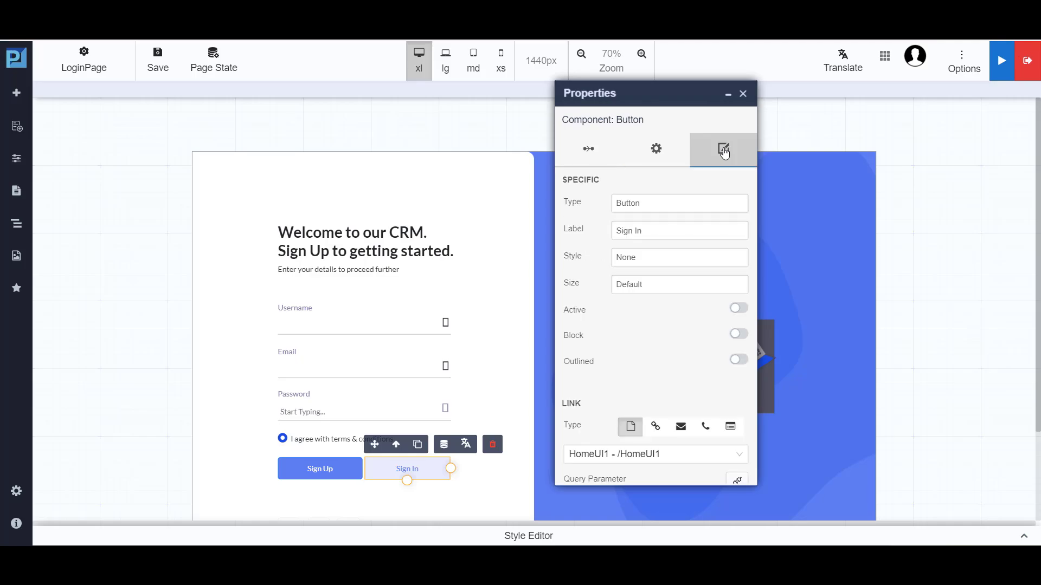
{"action": "scroll", "coordinate": [680, 284], "scroll_direction": "down", "scroll_amount": 2}
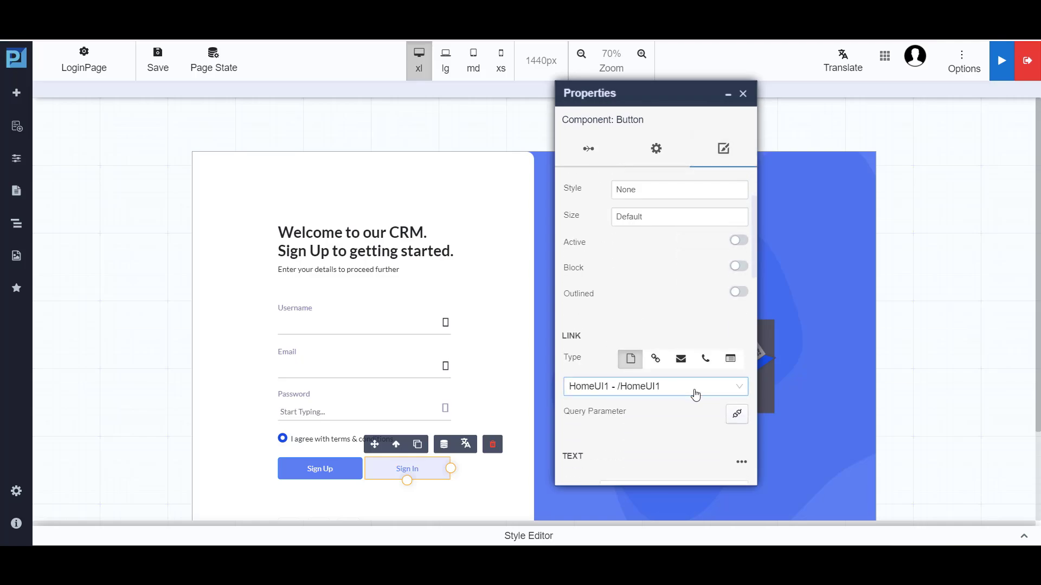
{"action": "left_click", "coordinate": [736, 415]}
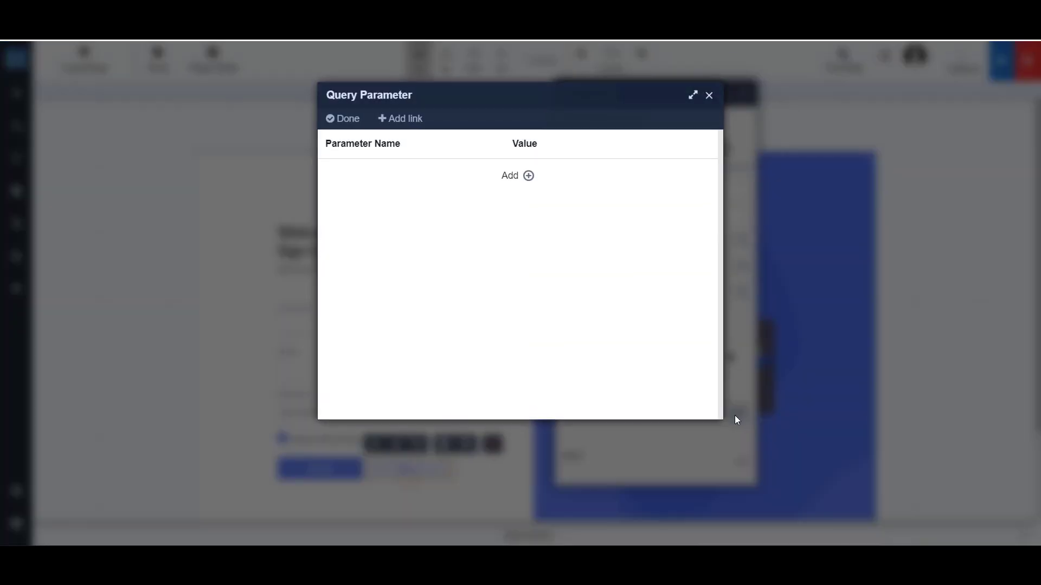
{"action": "left_click", "coordinate": [527, 177]}
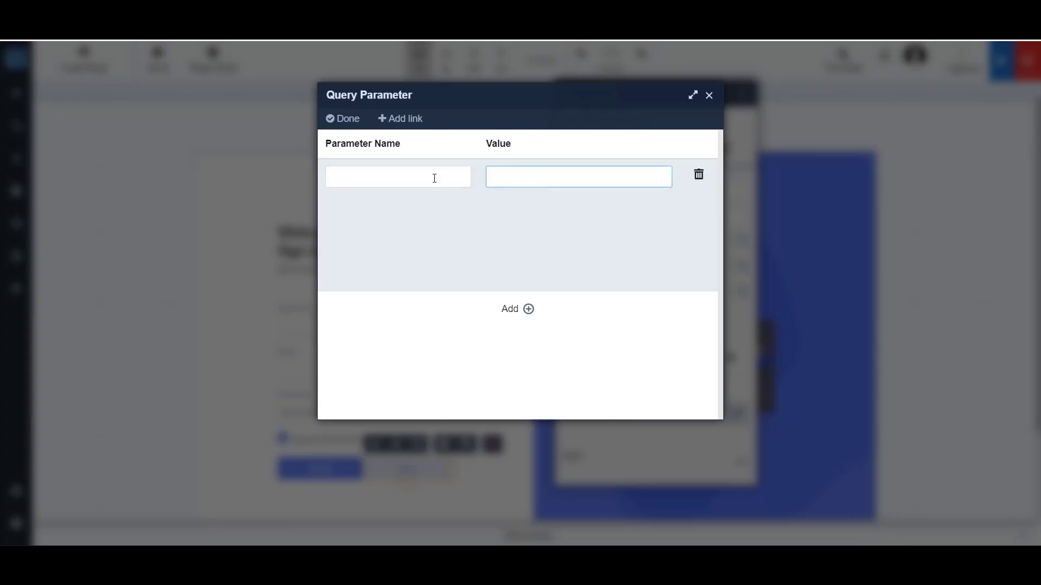
{"action": "left_click", "coordinate": [415, 180]}
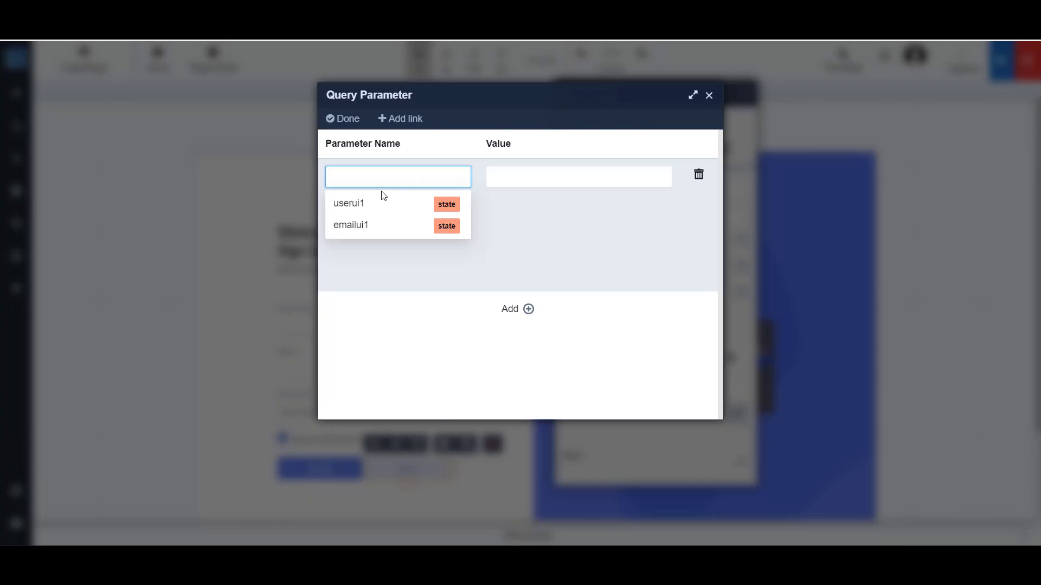
{"action": "left_click", "coordinate": [358, 209]}
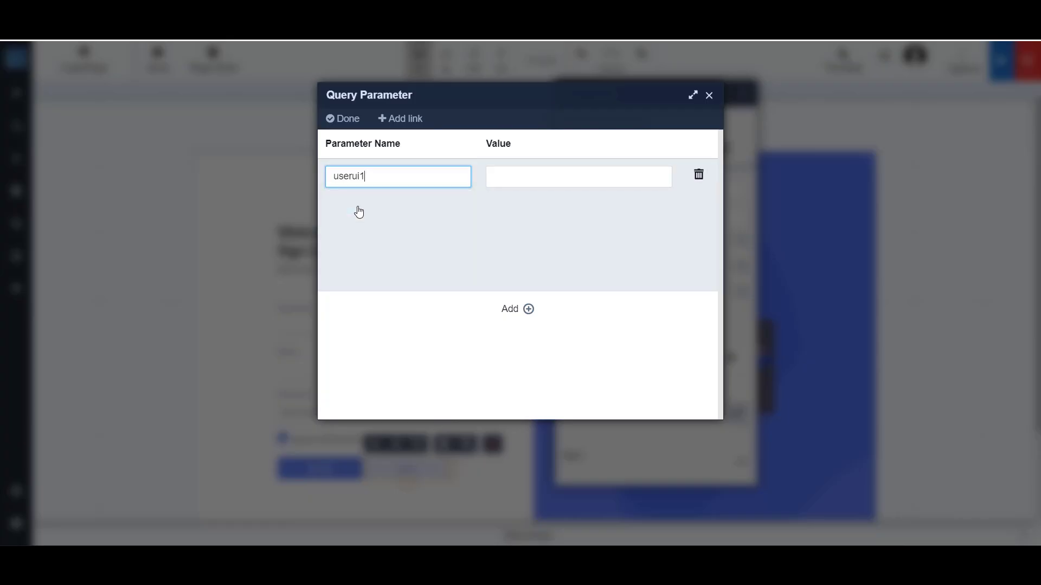
{"action": "left_click", "coordinate": [535, 175]}
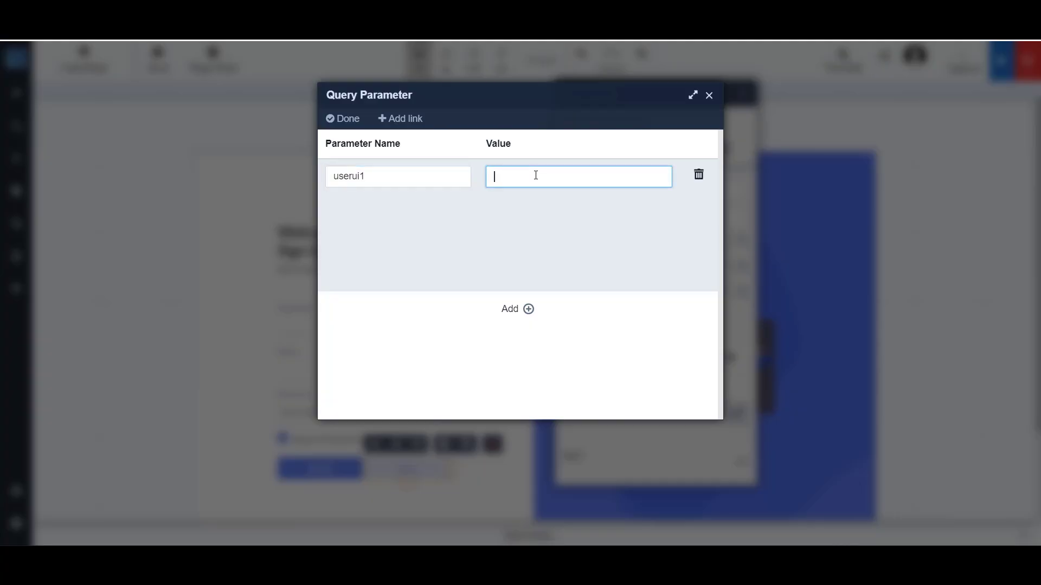
{"action": "type", "text": "s"}
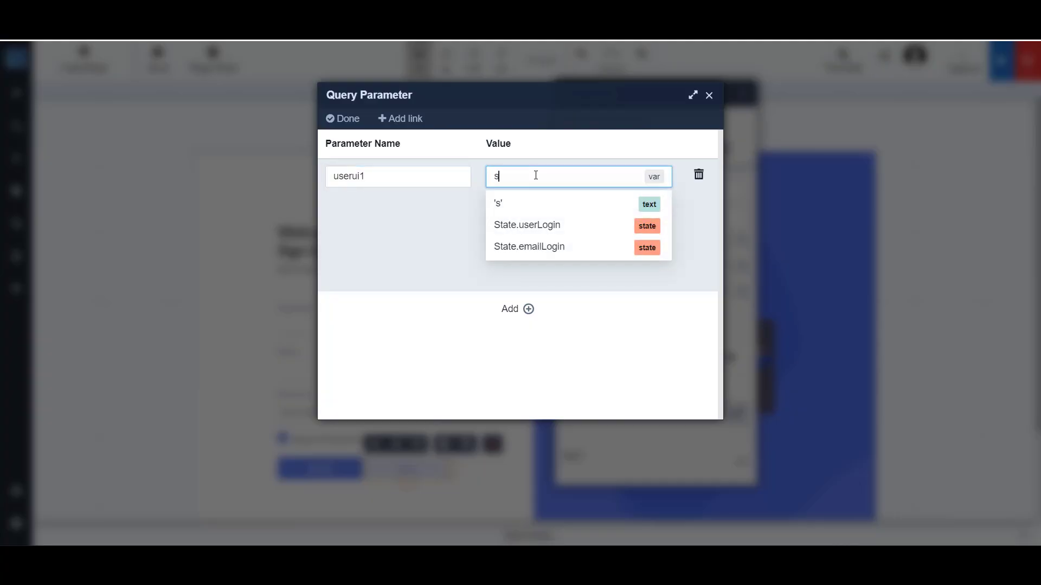
{"action": "left_click", "coordinate": [549, 230]}
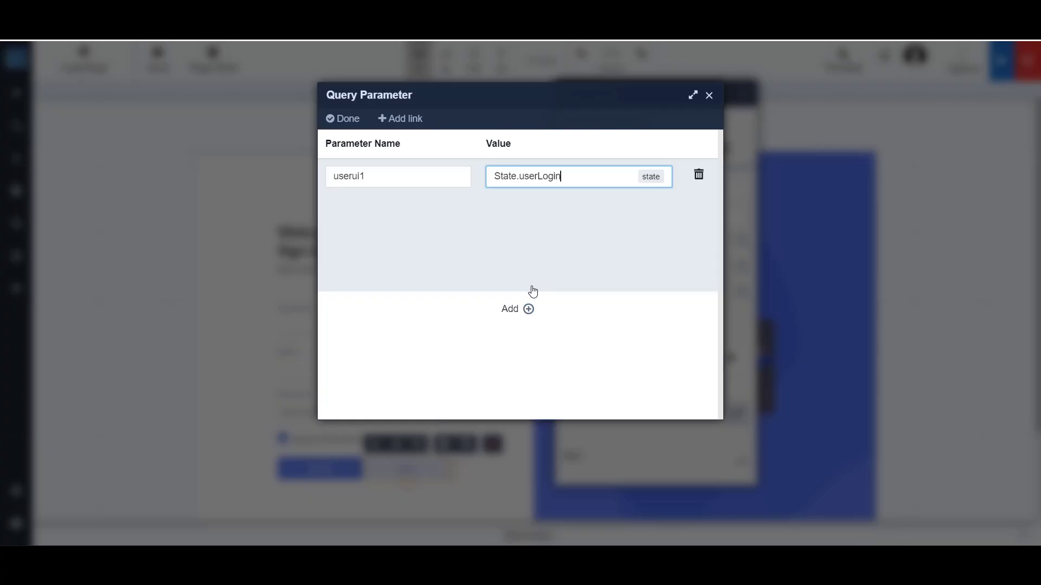
Add a second query parameter emailui1 with the value State.emailLogin to the Sign In button's link and apply the parameters.
{"action": "left_click", "coordinate": [515, 309]}
{"action": "left_click", "coordinate": [407, 264]}
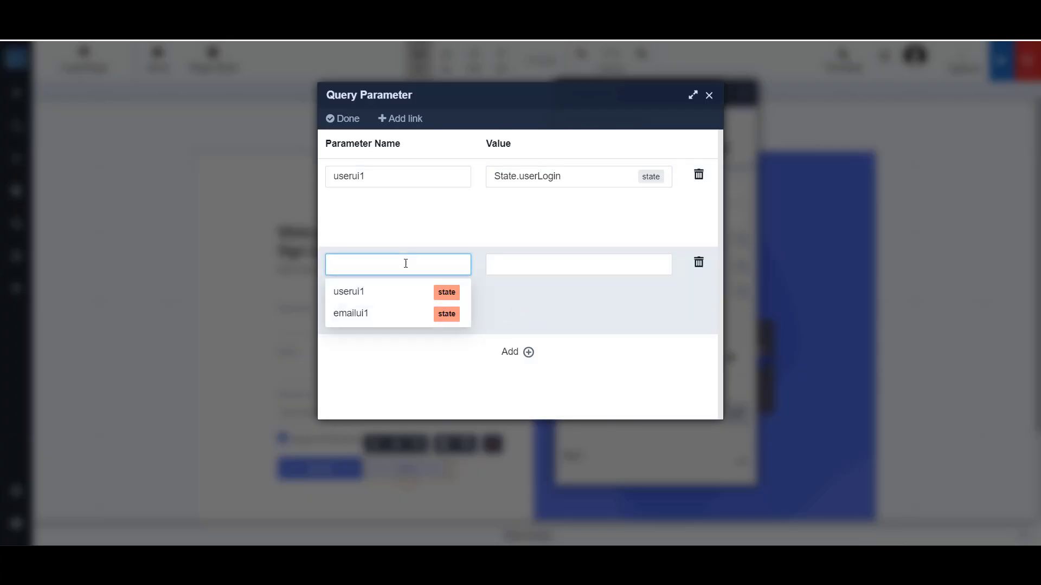
{"action": "left_click", "coordinate": [360, 314]}
{"action": "left_click", "coordinate": [513, 260]}
{"action": "type", "text": "s"}
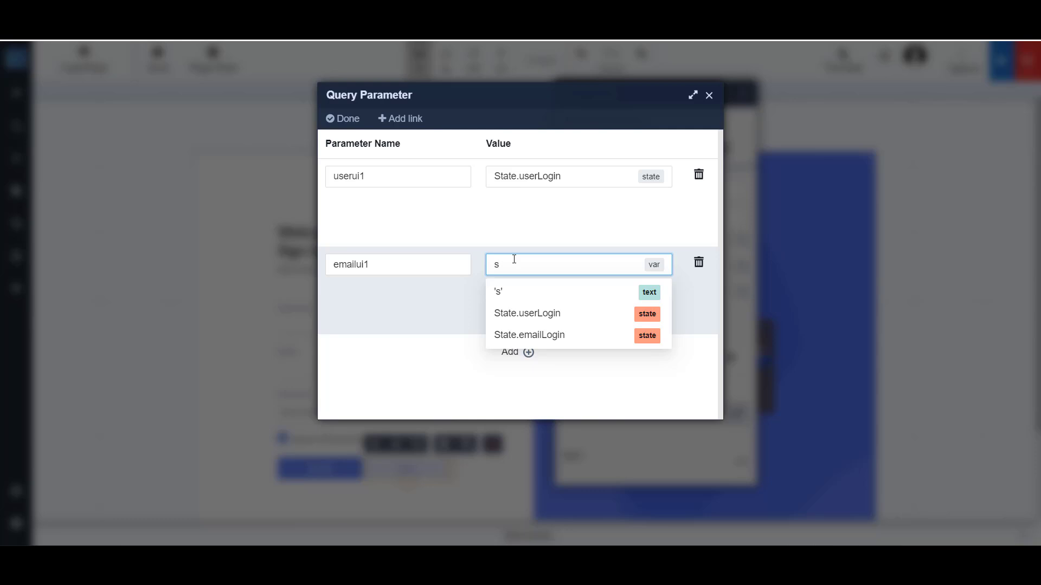
{"action": "left_click", "coordinate": [526, 336]}
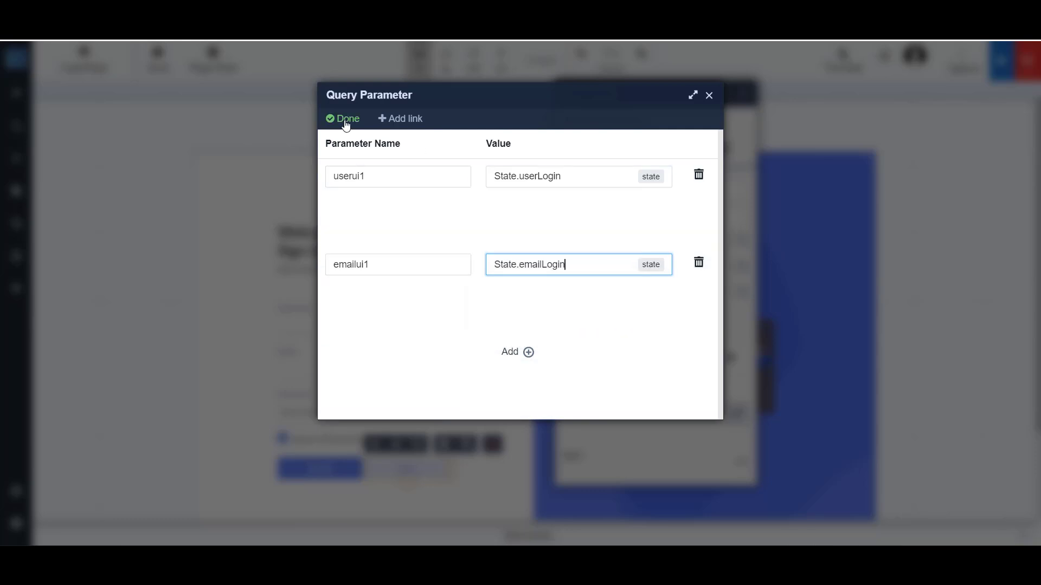
{"action": "left_click", "coordinate": [346, 122]}
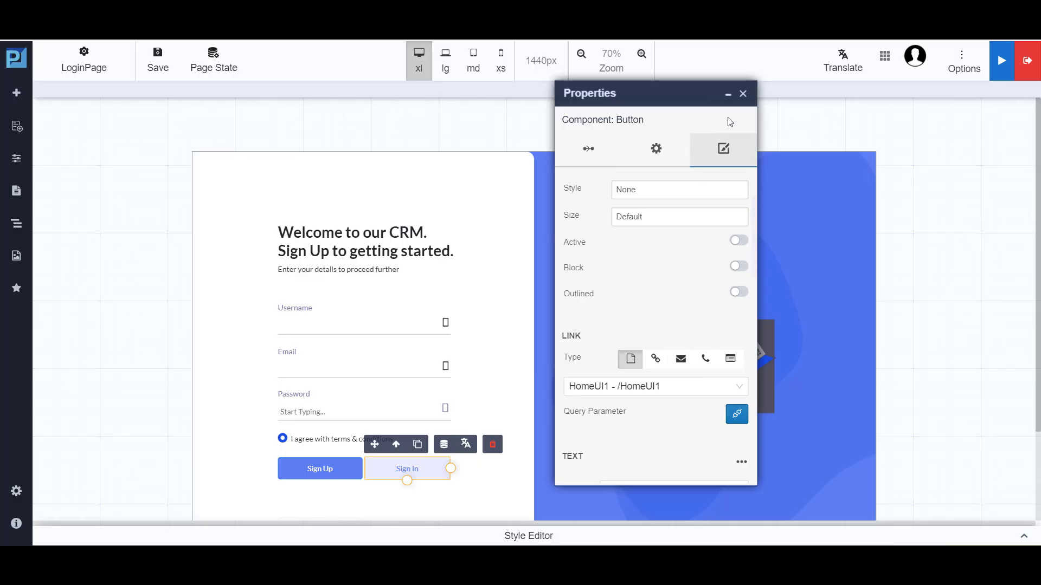
Close the button's properties, save LoginPage, and open the built application's preview link.
{"action": "left_click", "coordinate": [743, 94]}
{"action": "left_click", "coordinate": [152, 62]}
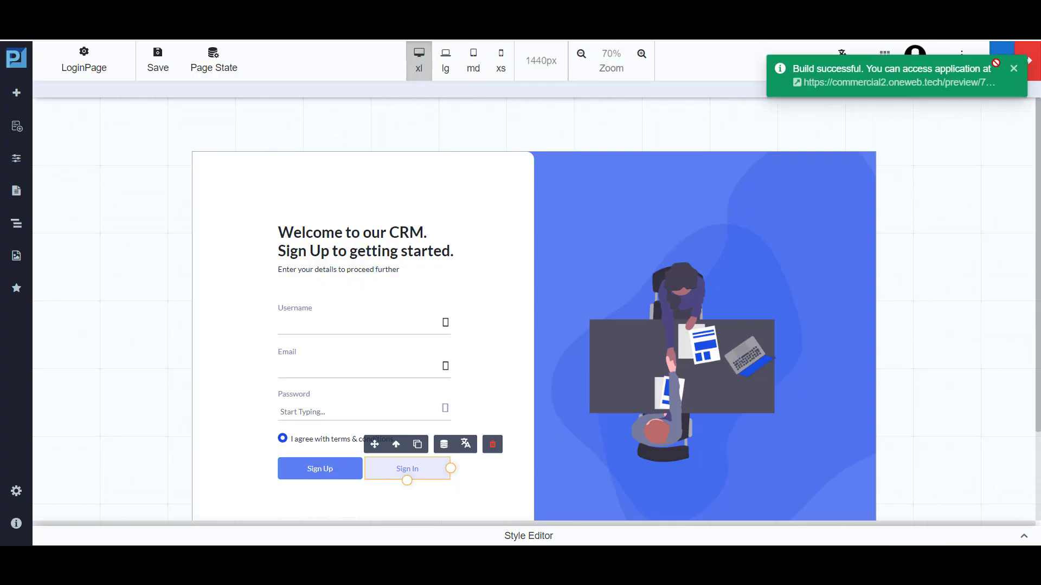
{"action": "right_click", "coordinate": [947, 84]}
{"action": "left_click", "coordinate": [883, 130]}
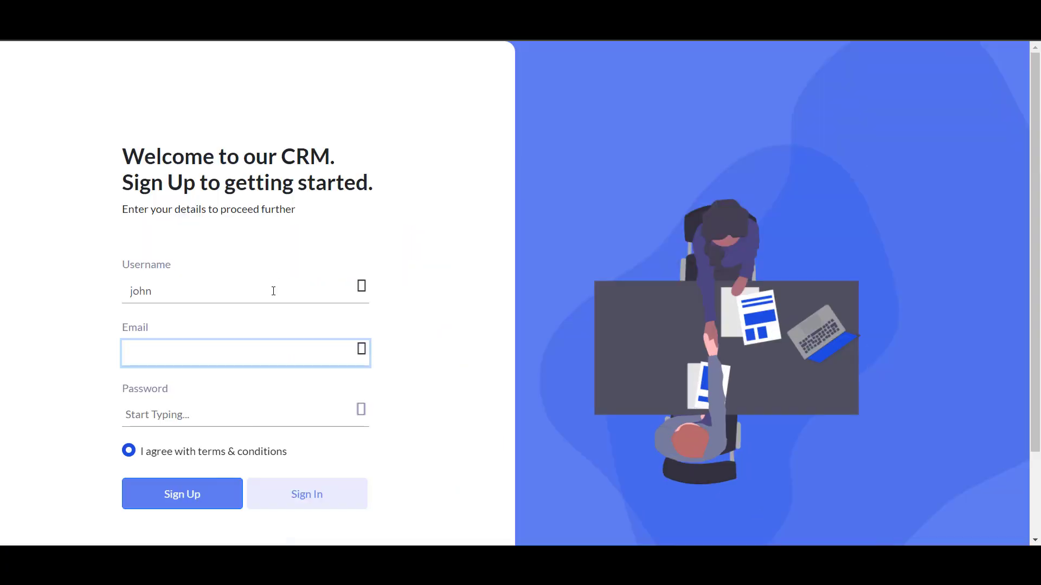
Test the login page preview by entering a username, email address and password, and sign in.
{"action": "key", "text": "Tab"}
{"action": "type", "text": "123456789"}
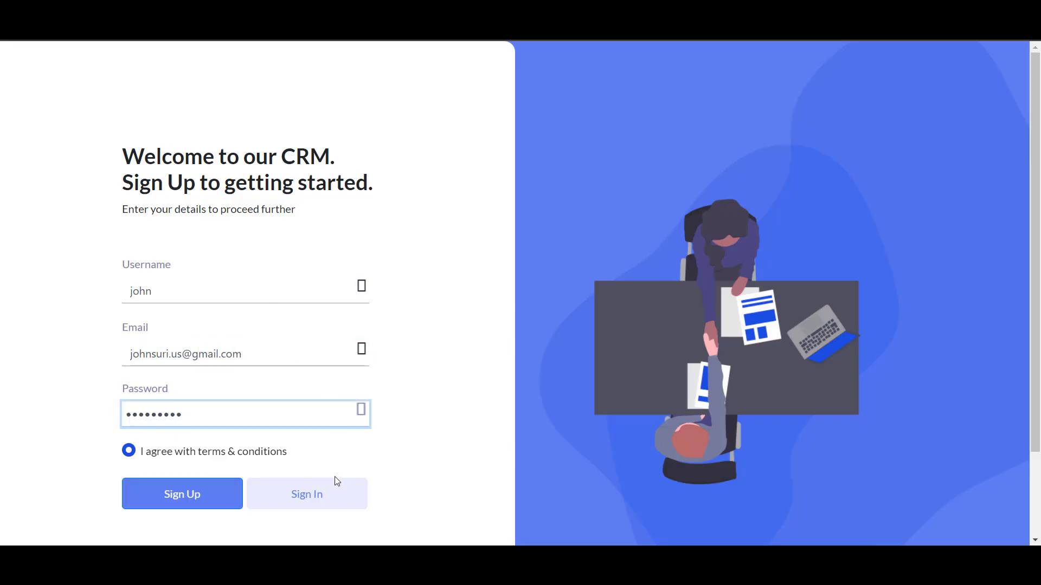
{"action": "left_click", "coordinate": [317, 502]}
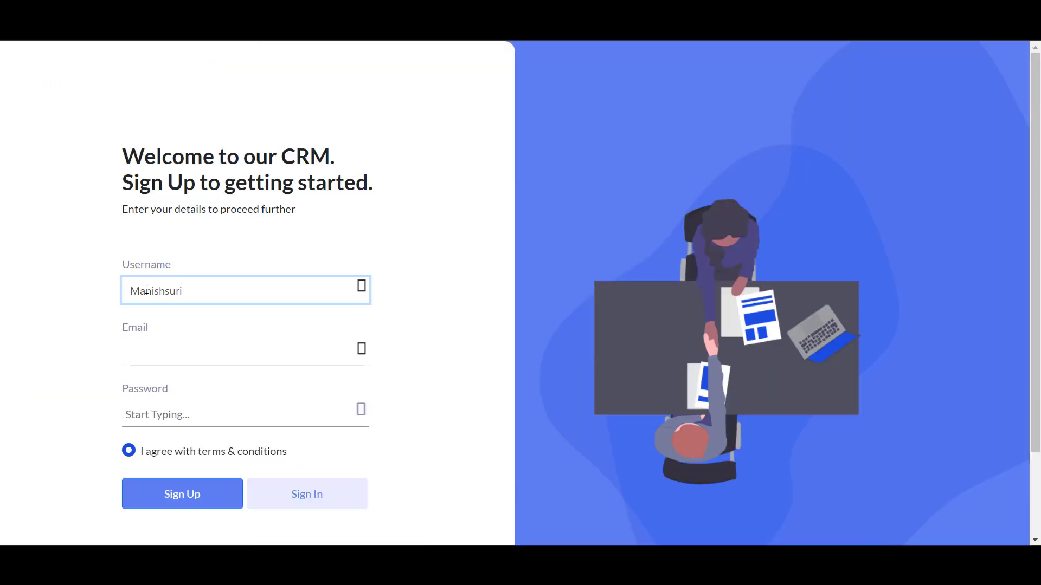
Repeat the sign-in test with a different user's username, email address and password to open HomeUI1.
{"action": "key", "text": "Tab"}
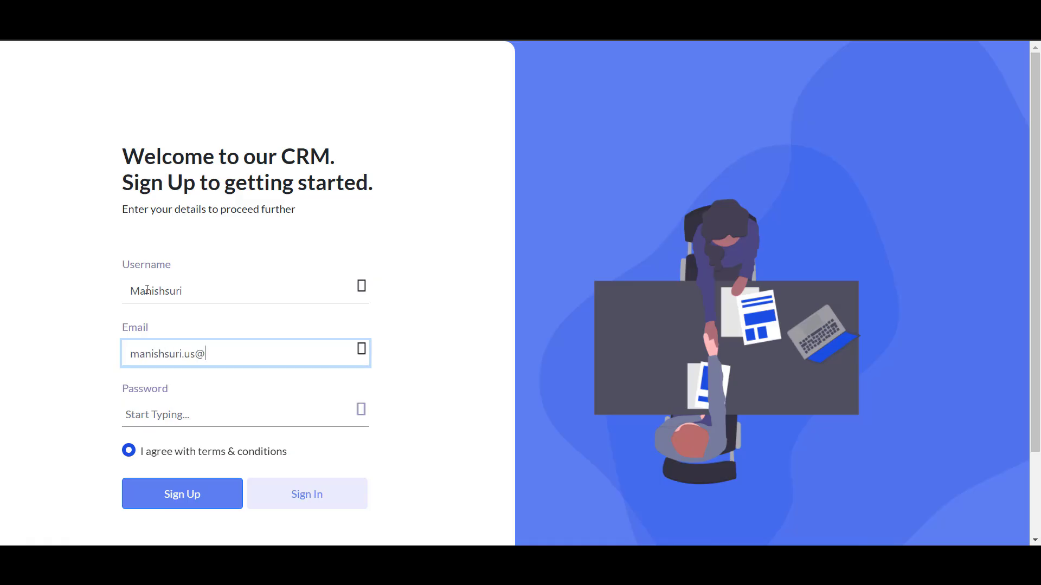
{"action": "key", "text": "Tab"}
{"action": "type", "text": "•••••••"}
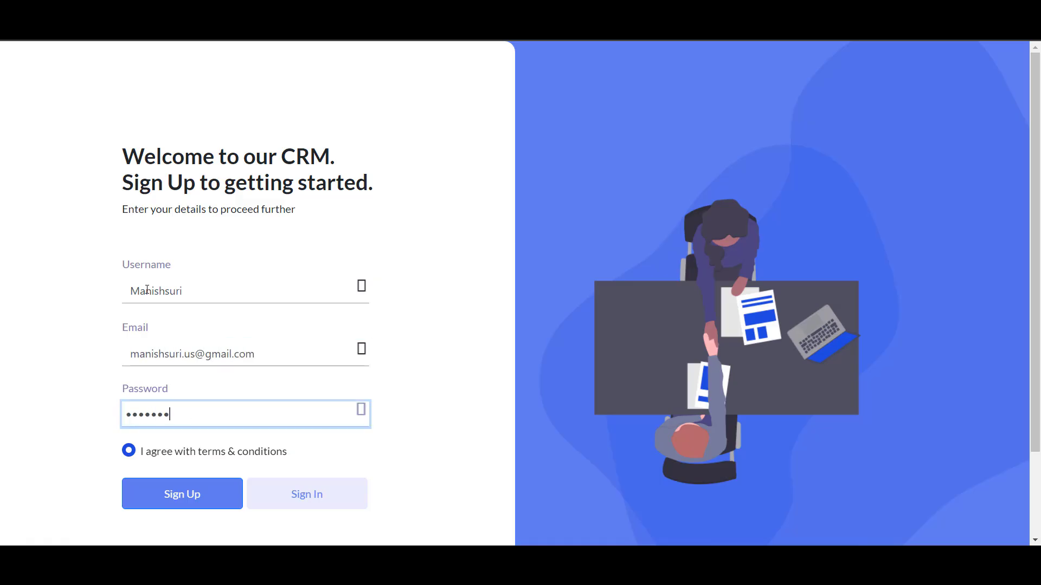
{"action": "left_click", "coordinate": [307, 509]}
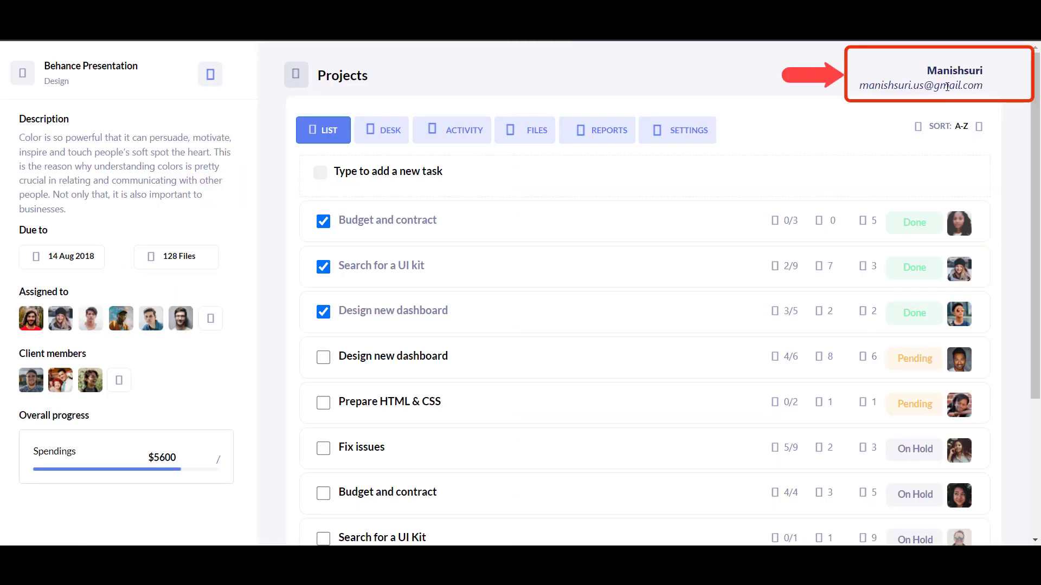